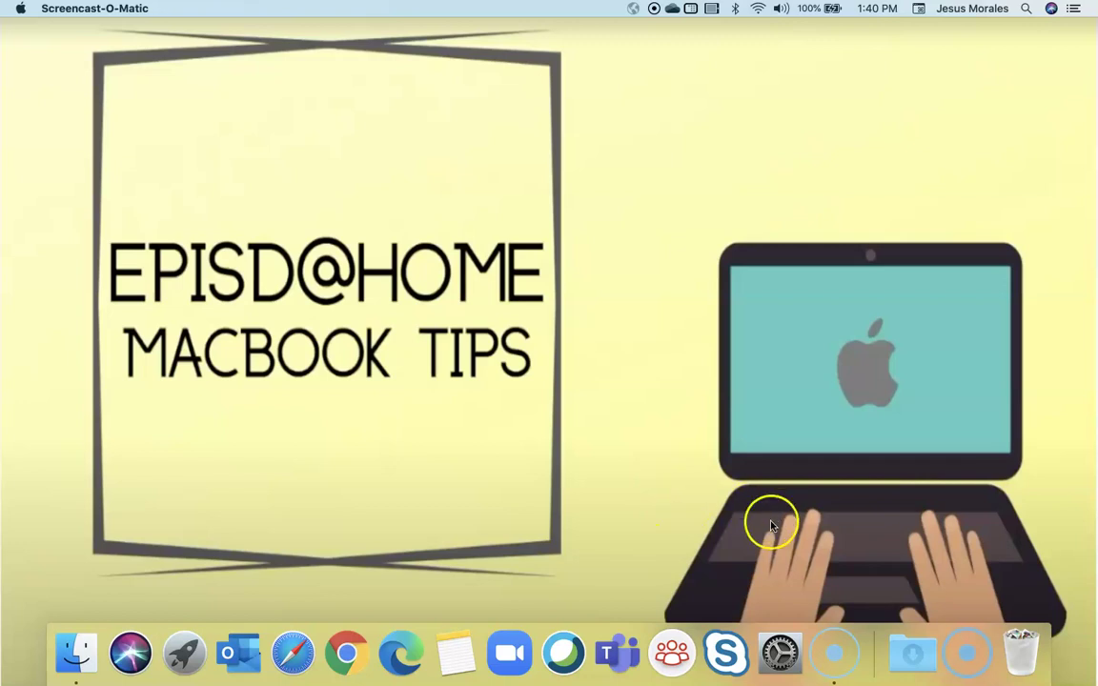
# Launch System Preferences from the Dock, move its window higher, and open Accessibility.
pyautogui.click(780, 651)
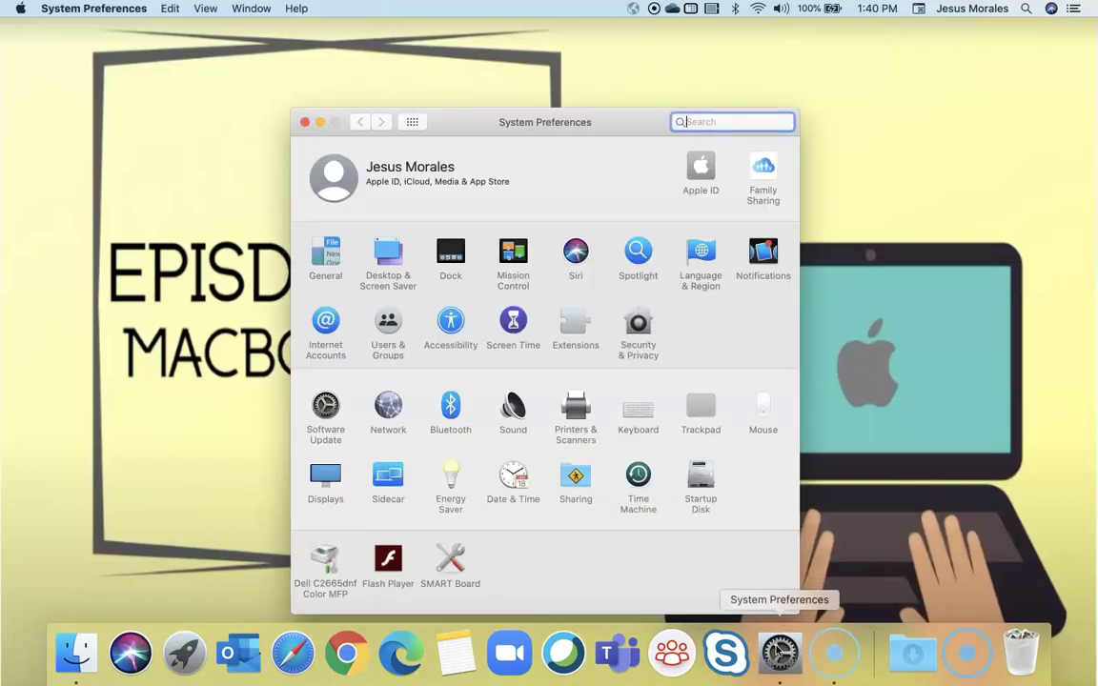
pyautogui.moveTo(588, 122); pyautogui.dragTo(582, 66)
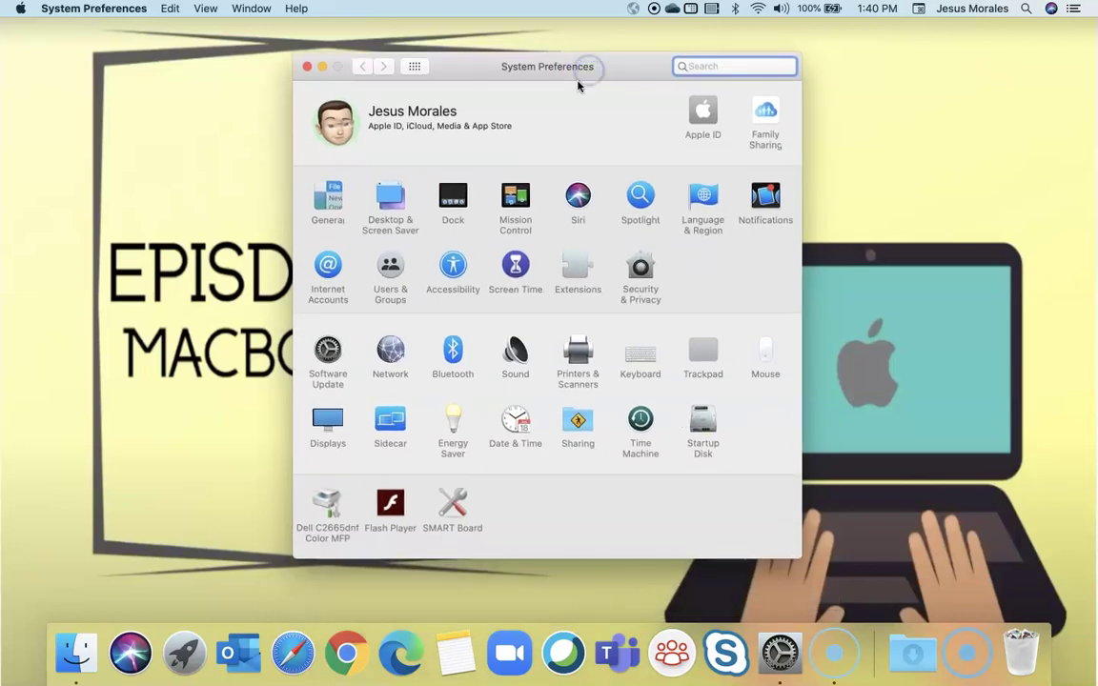
pyautogui.click(452, 264)
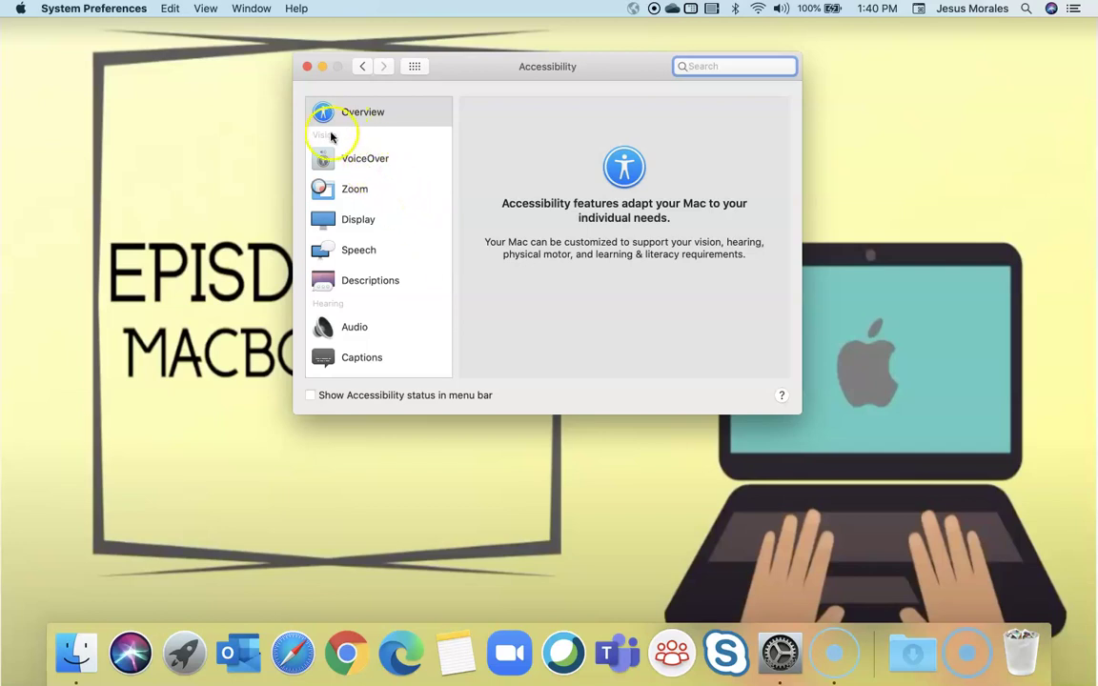
# On the VoiceOver page, enable VoiceOver, then turn it off from the welcome dialog.
pyautogui.click(345, 159)
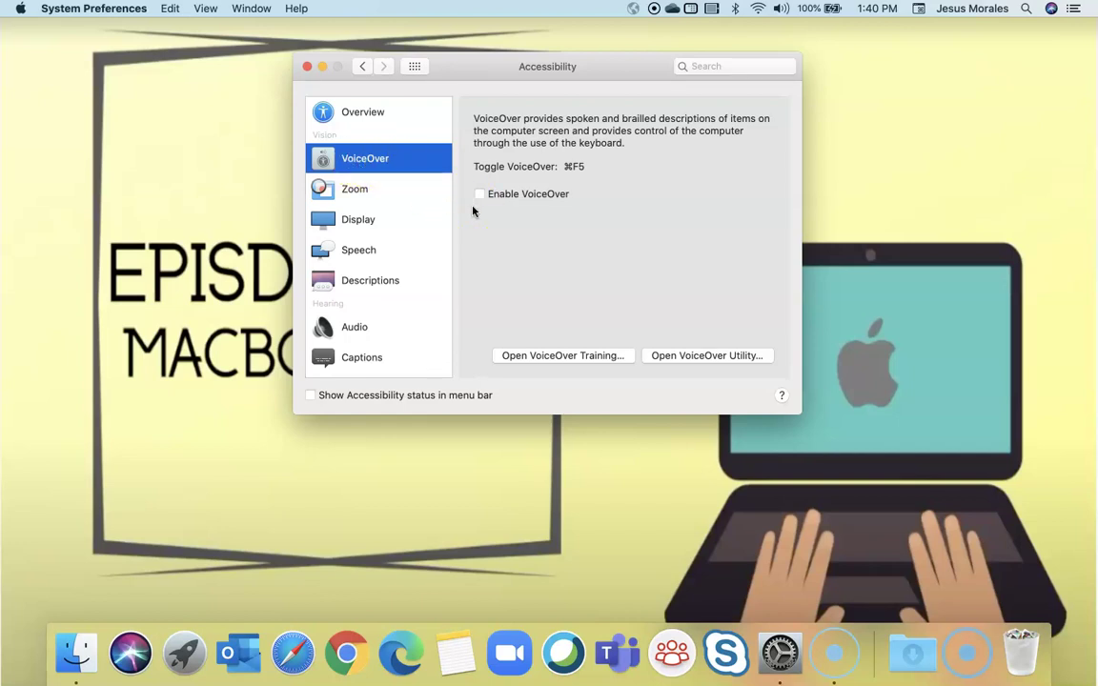
pyautogui.click(479, 195)
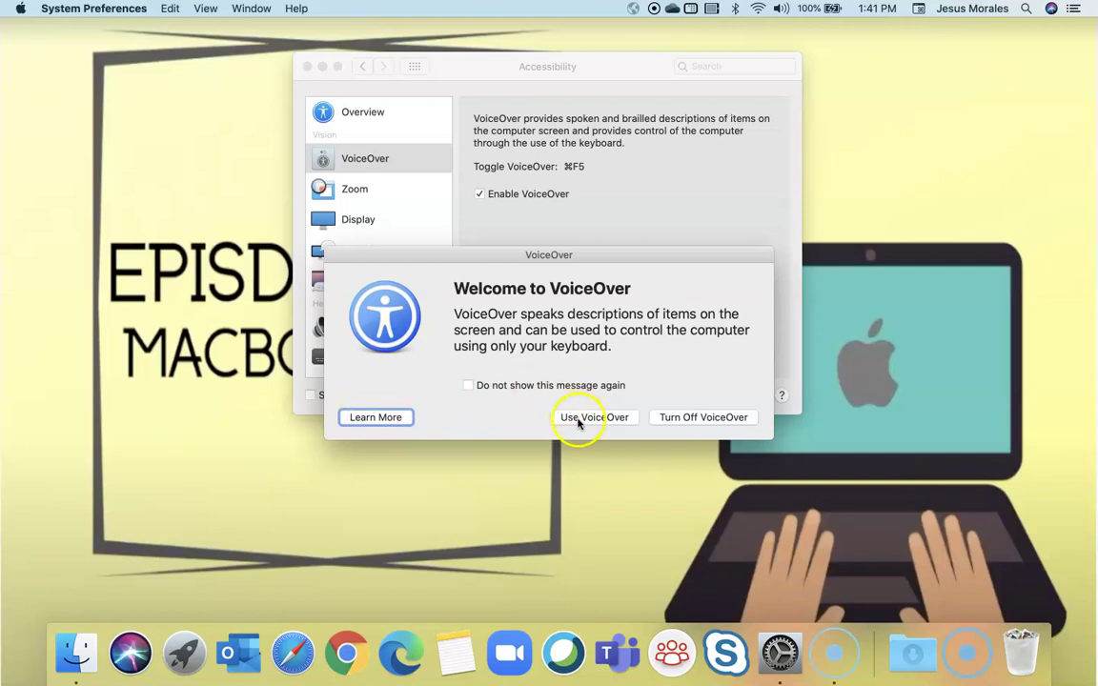
pyautogui.click(693, 419)
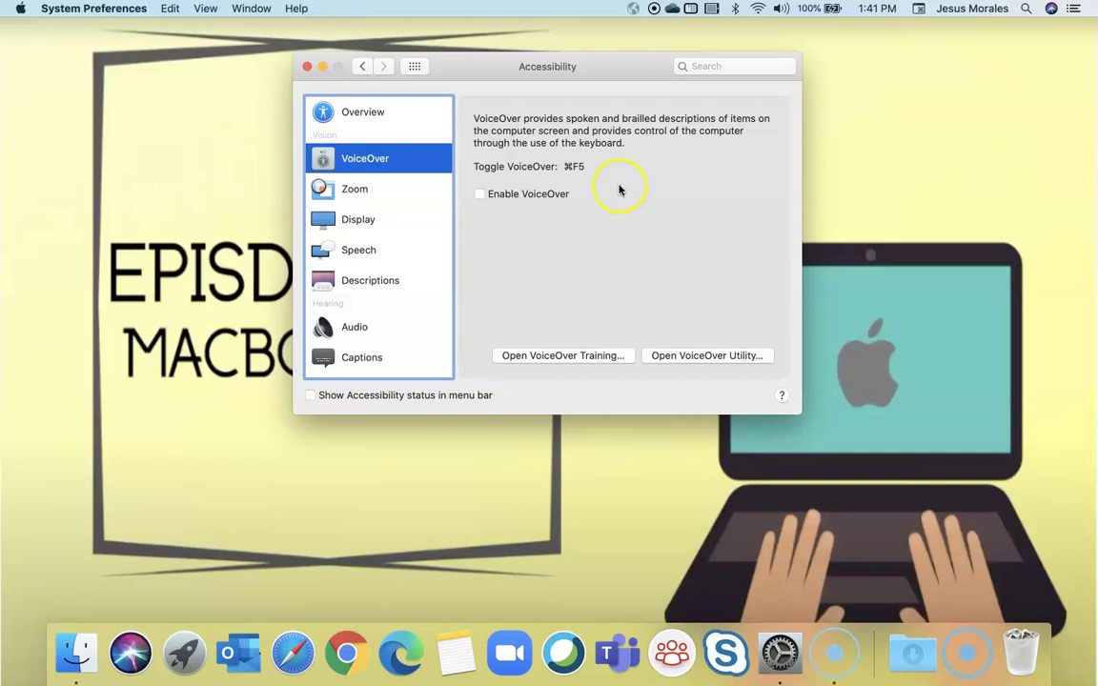
# Show the Zoom page of the Accessibility settings.
pyautogui.click(357, 192)
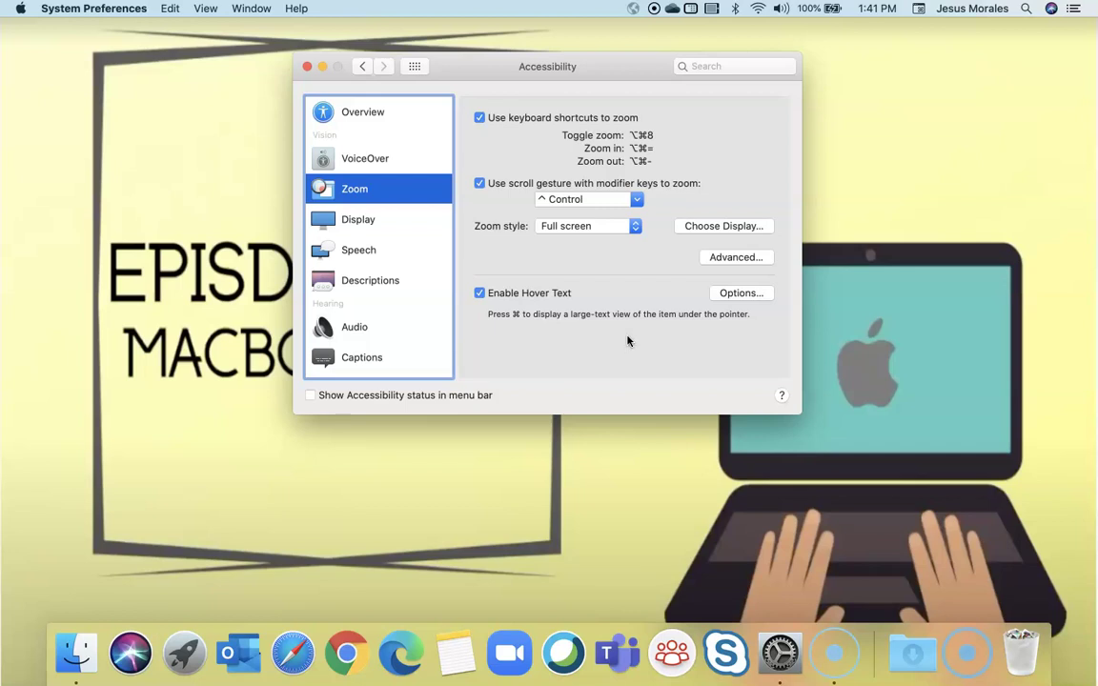
# On the Display page, turn Invert colors on and back off.
pyautogui.click(347, 221)
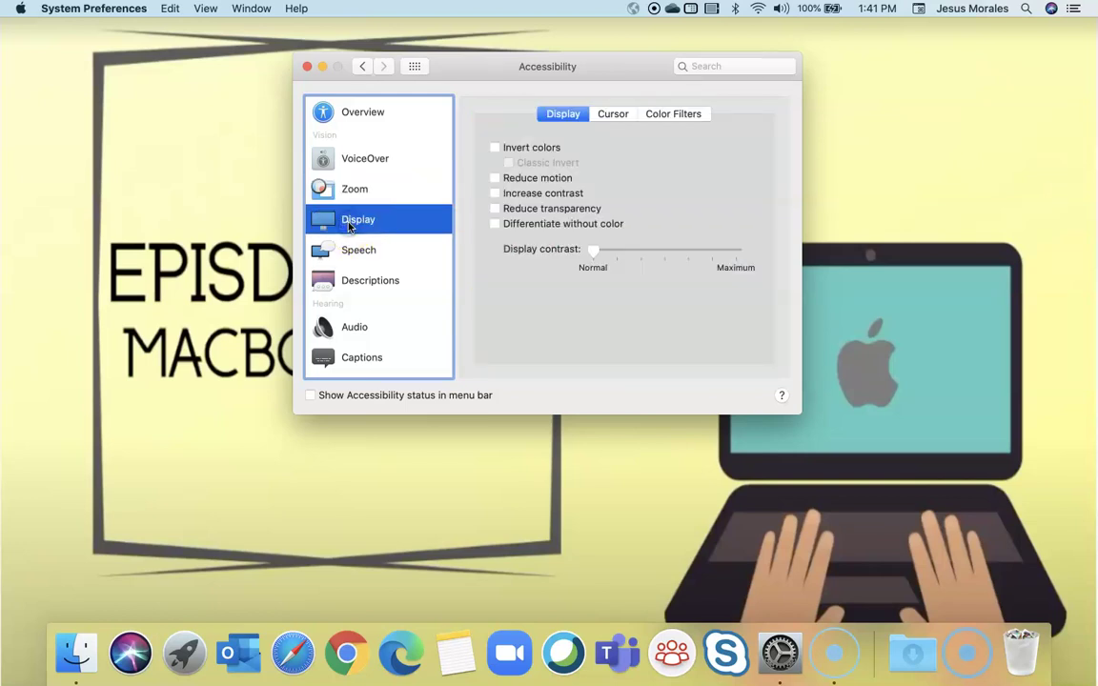
pyautogui.click(494, 148)
pyautogui.click(494, 148)
# On the Cursor tab, drag the Cursor size slider toward Large.
pyautogui.click(610, 114)
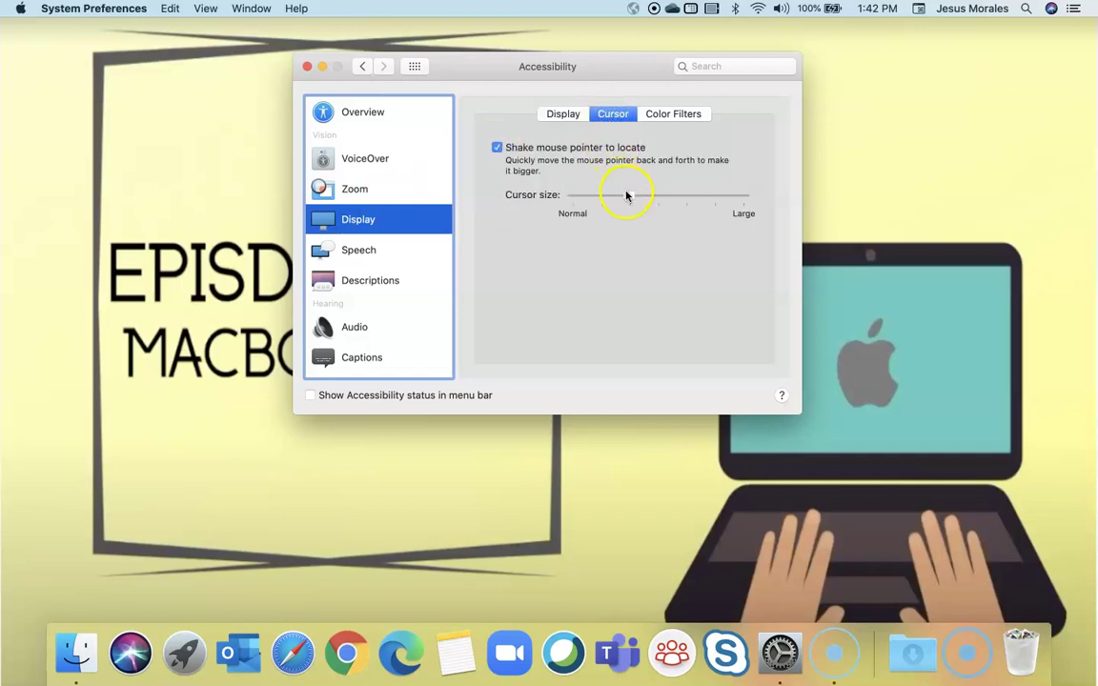
pyautogui.click(628, 198)
pyautogui.moveTo(628, 198)
pyautogui.mouseDown()
pyautogui.moveTo(752, 201)
pyautogui.moveTo(569, 208)
pyautogui.moveTo(740, 200)
pyautogui.moveTo(632, 204)
pyautogui.mouseUp()
# On the Speech page, play the Alex voice sample and open the System Voice menu.
pyautogui.click(360, 250)
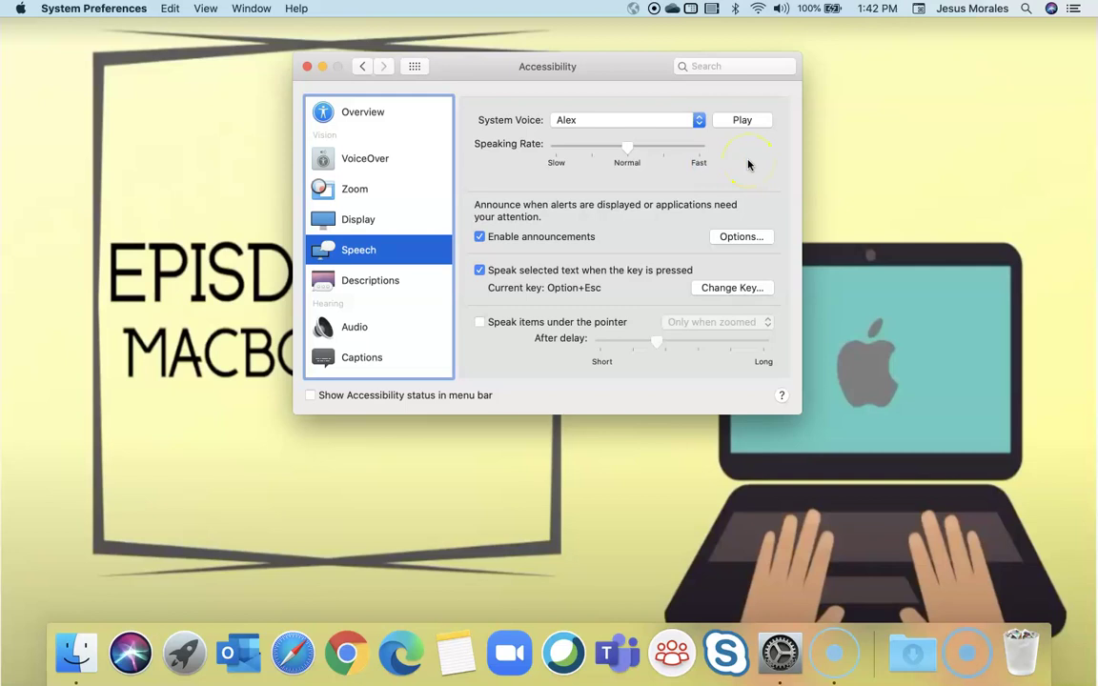
pyautogui.click(739, 123)
pyautogui.click(699, 120)
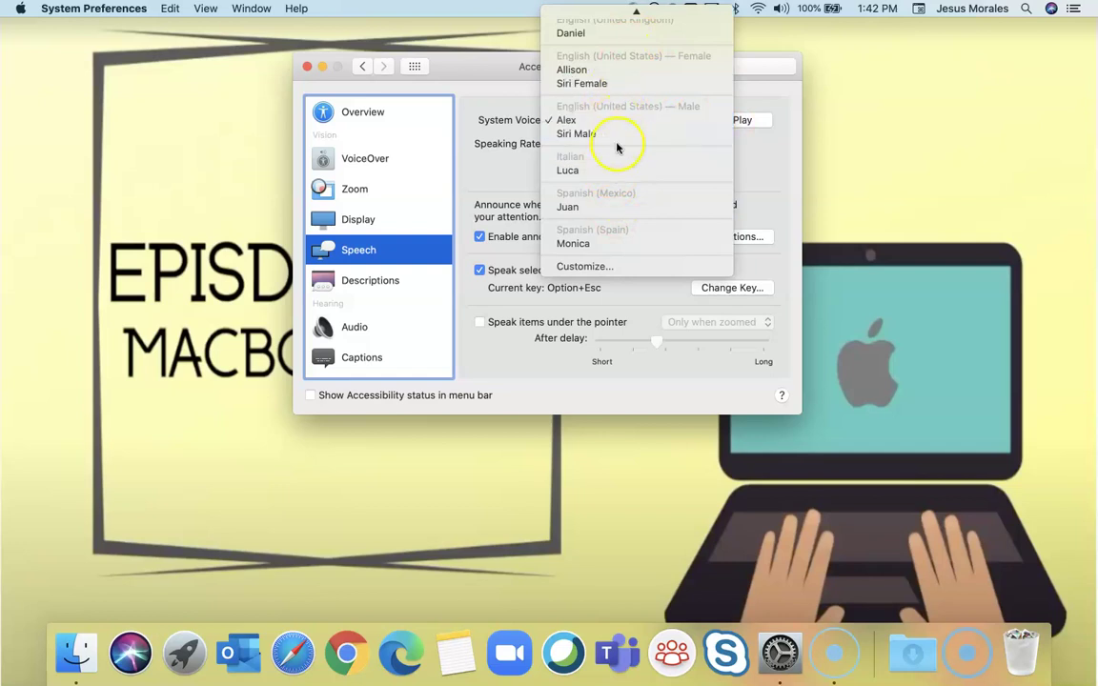
pyautogui.scroll(3, 615, 124)
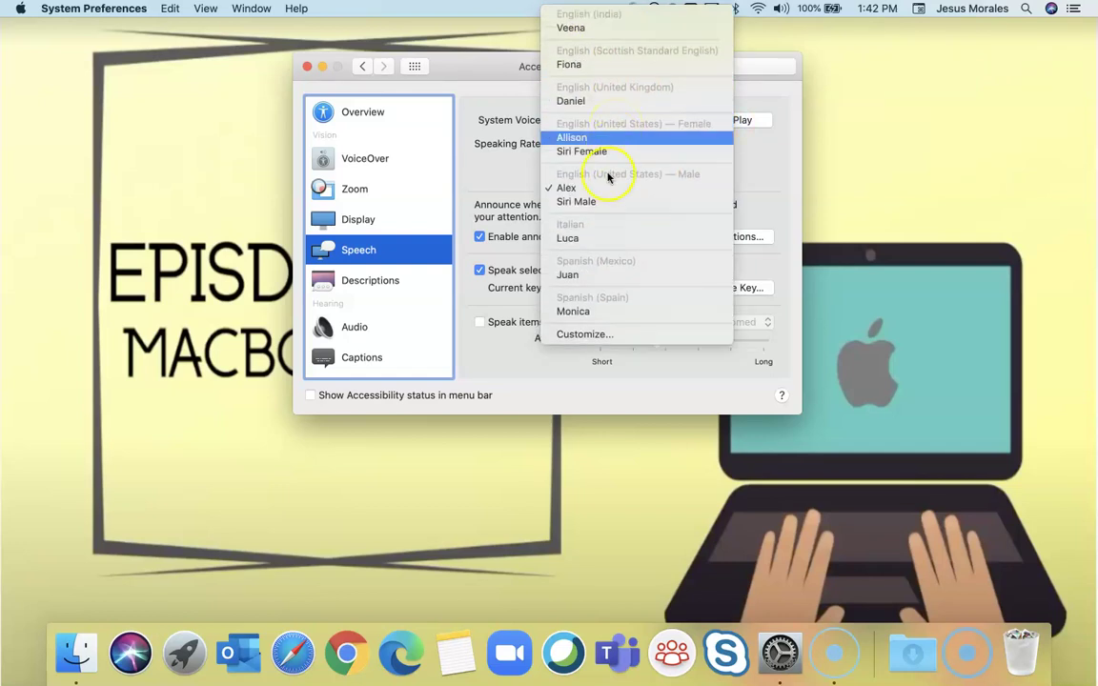
# Choose Customize…, scroll to the male voices, select Ralph and play its sample.
pyautogui.click(587, 335)
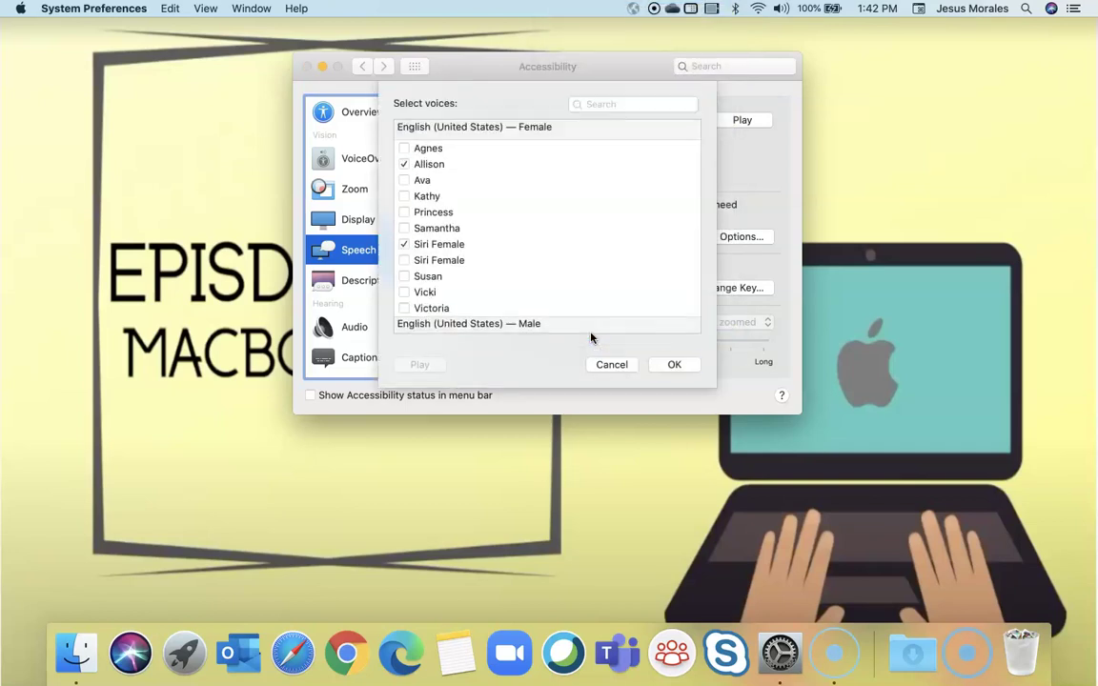
pyautogui.scroll(-5, 547, 226)
pyautogui.scroll(4, 549, 225)
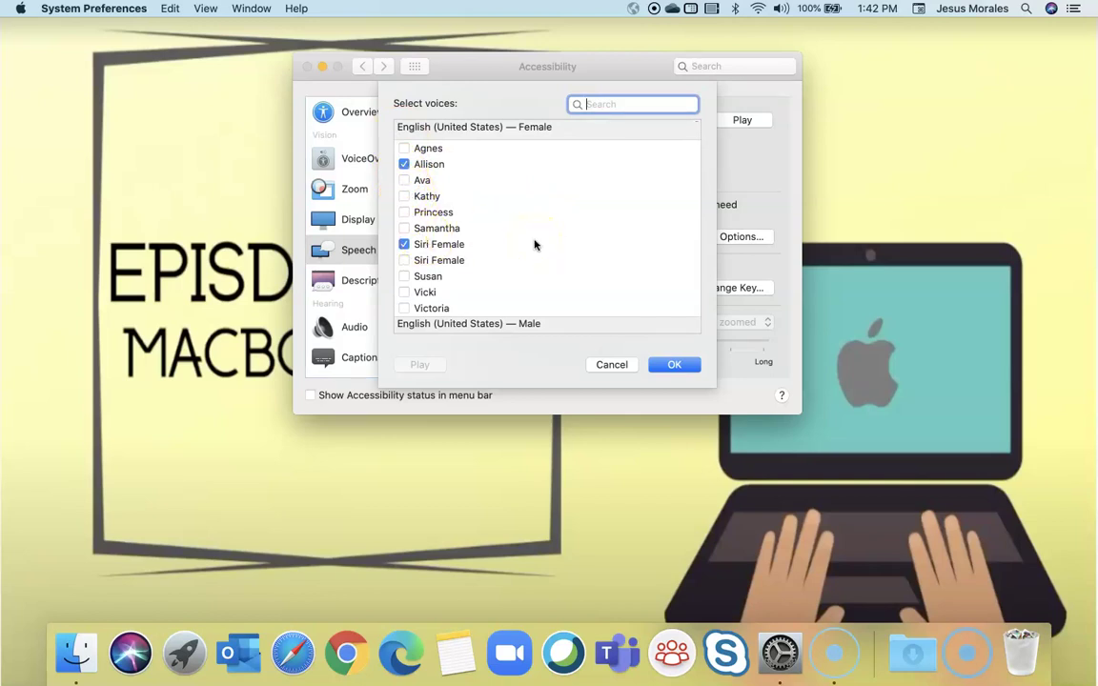
pyautogui.scroll(-1, 527, 246)
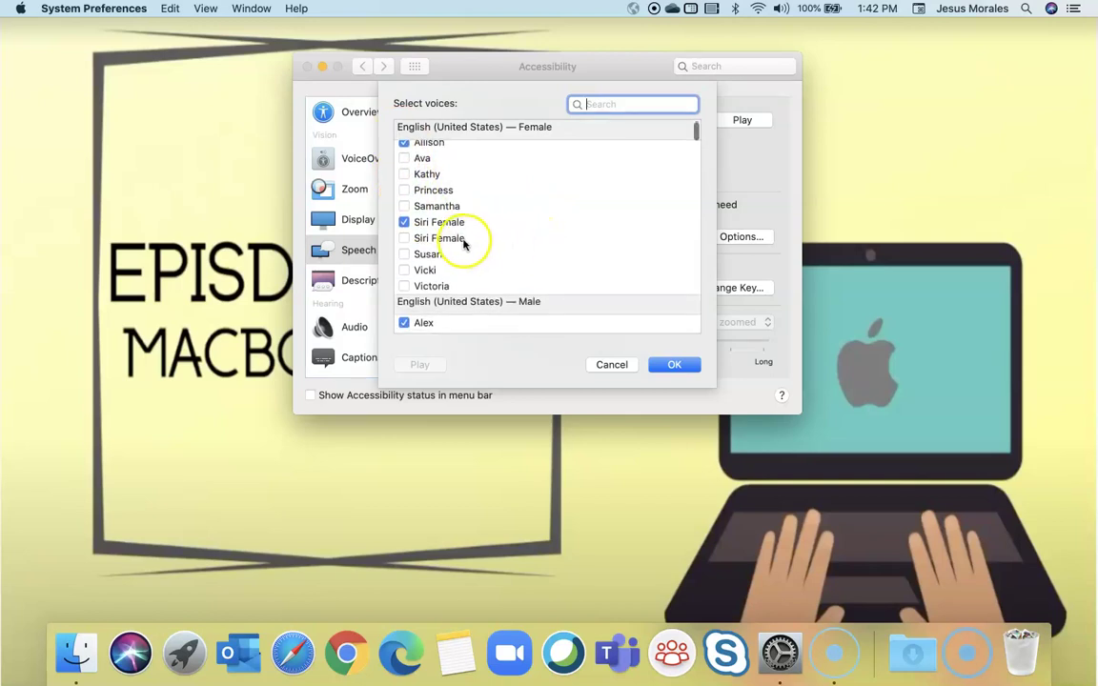
pyautogui.scroll(-3, 464, 238)
pyautogui.scroll(-2, 457, 242)
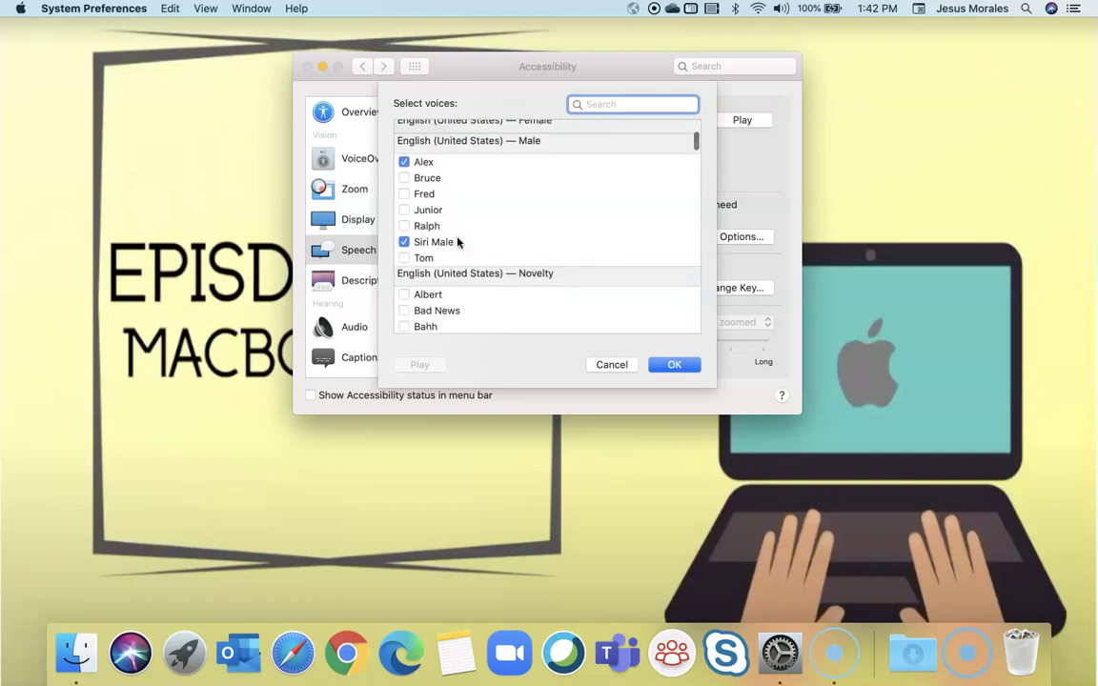
pyautogui.click(438, 227)
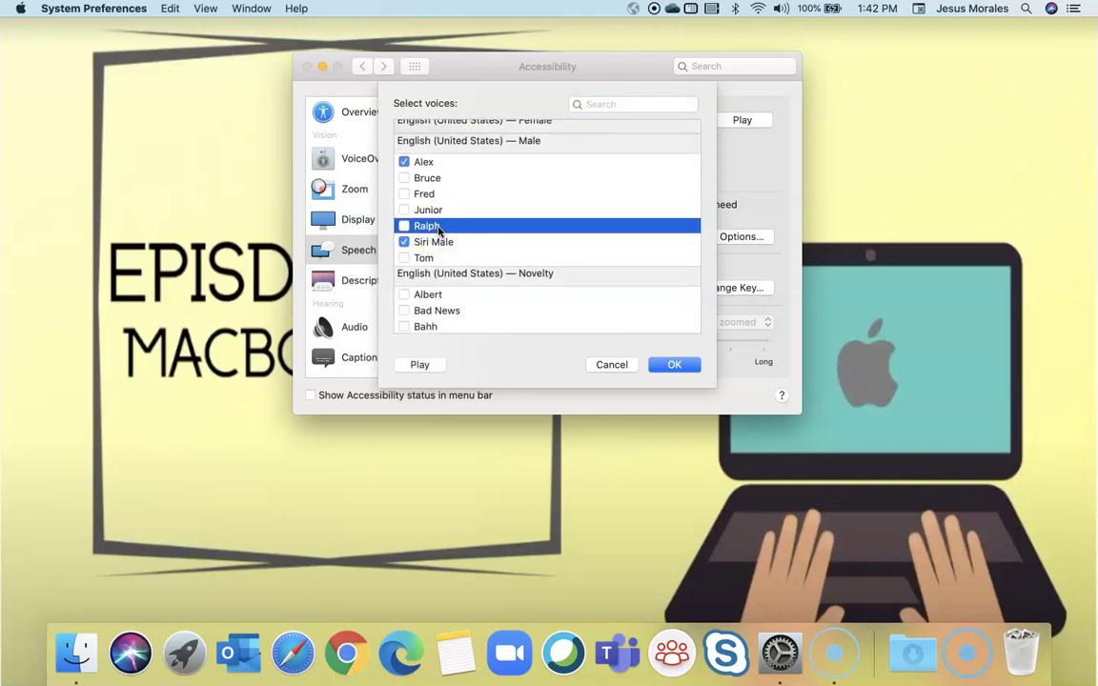
pyautogui.click(420, 365)
# Cancel the voice list, set Speak items under the pointer to Always, then untick it.
pyautogui.click(612, 364)
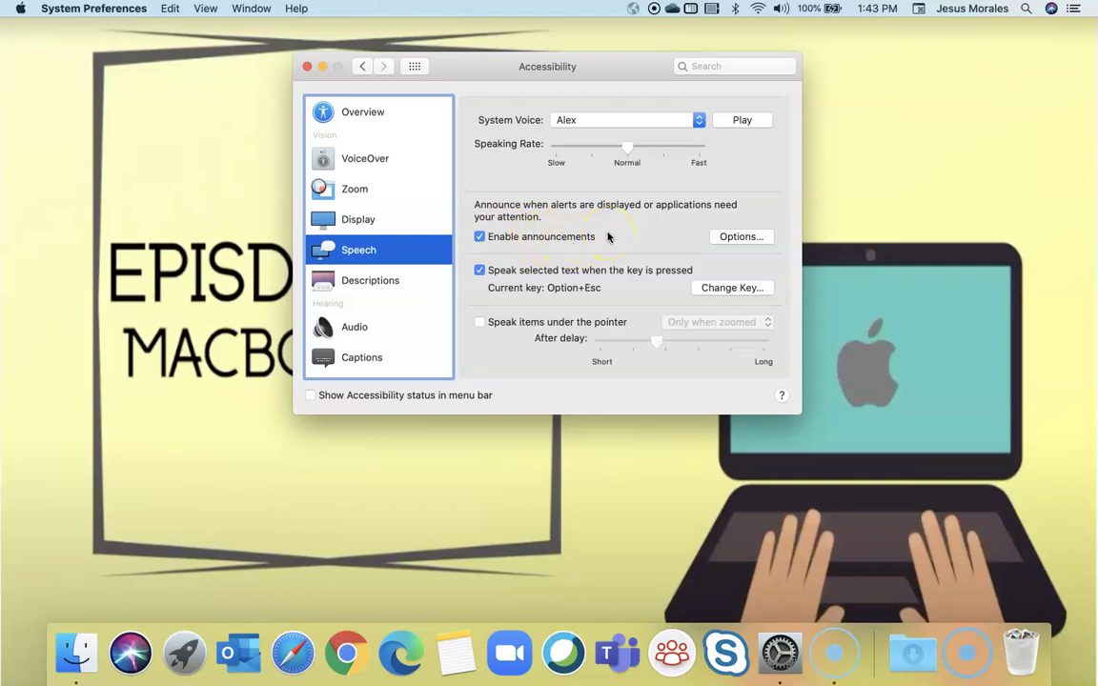
pyautogui.click(479, 324)
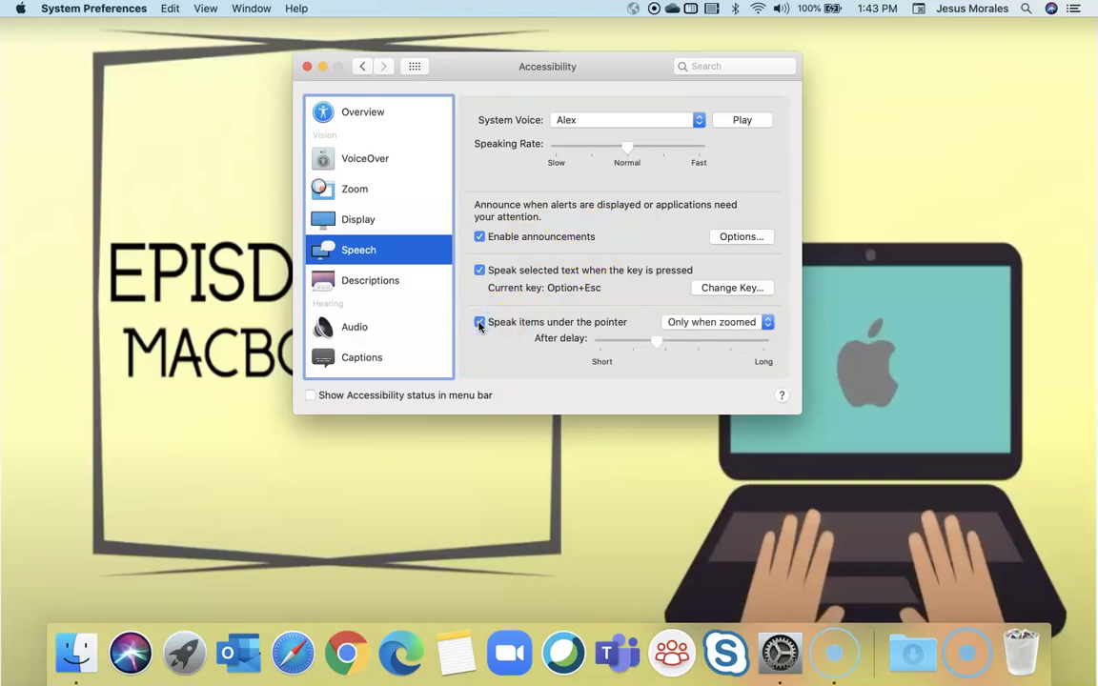
pyautogui.click(721, 325)
pyautogui.click(748, 321)
pyautogui.click(722, 338)
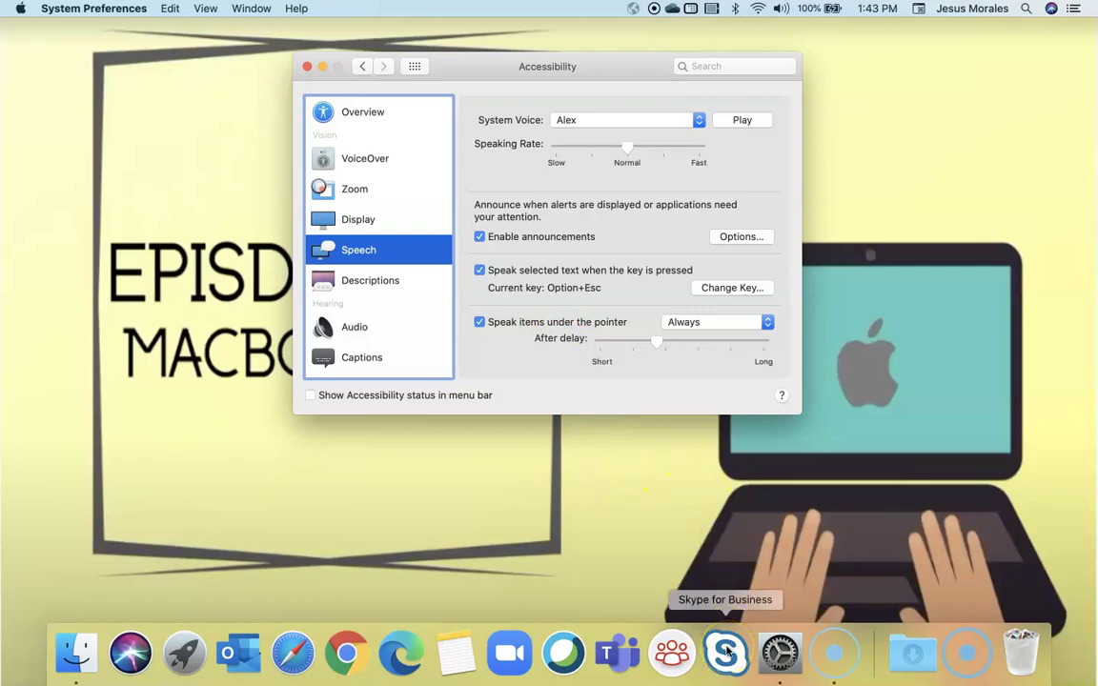
pyautogui.click(479, 323)
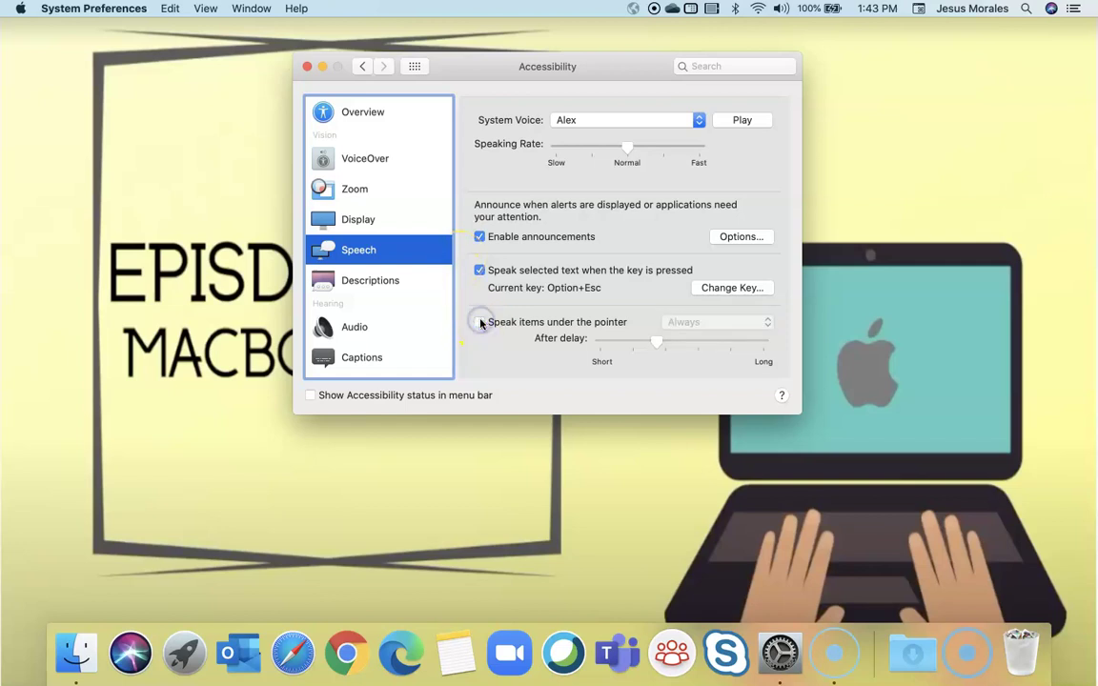
# On the Descriptions page, toggle Play audio descriptions on and back off.
pyautogui.click(363, 282)
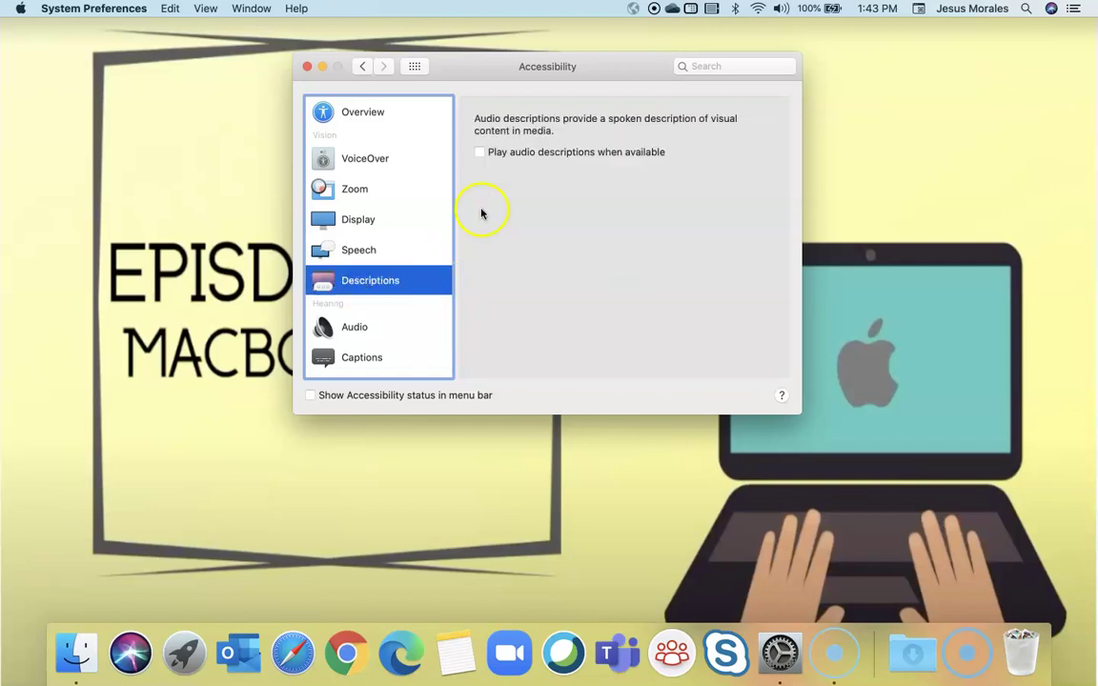
pyautogui.click(478, 154)
pyautogui.click(479, 153)
pyautogui.scroll(-5, 379, 239)
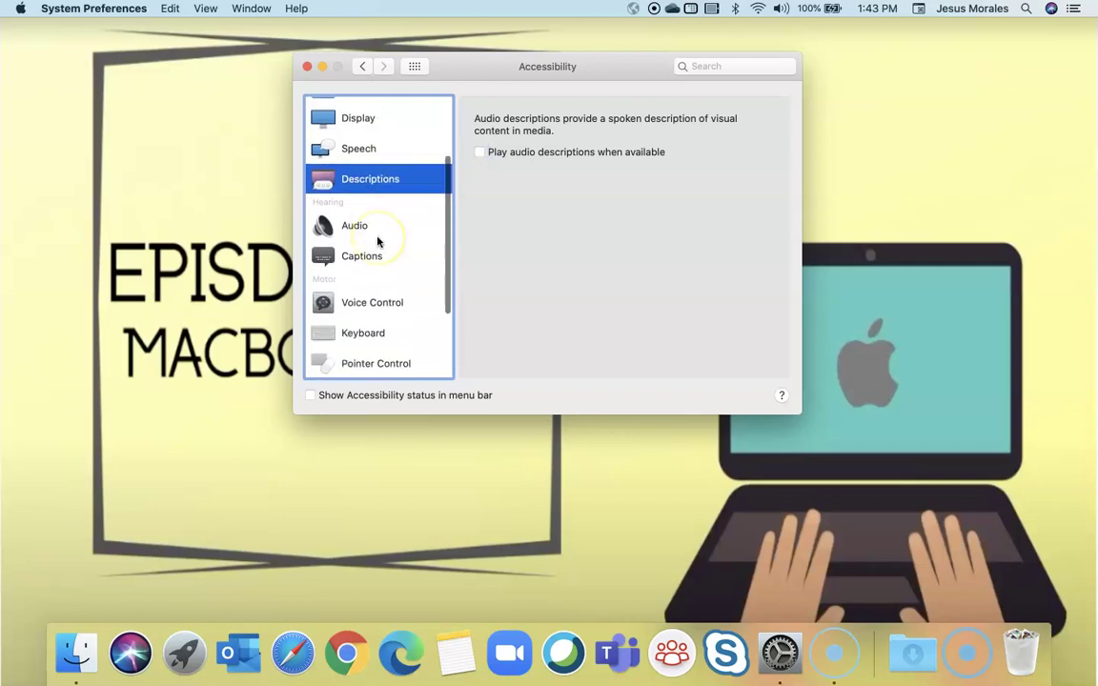
# Show the Audio page and run Test Screen Flash.
pyautogui.click(319, 185)
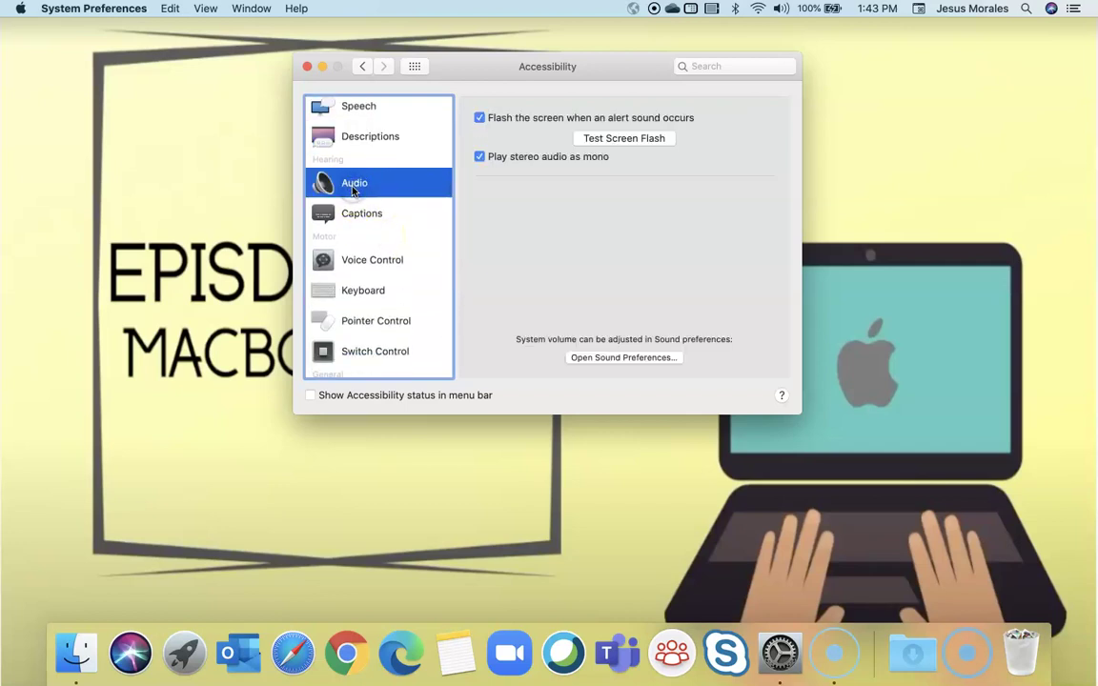
pyautogui.click(623, 139)
# Preview the Classic, Large Text and Outline Text caption styles, then reselect Transparent Background.
pyautogui.click(376, 214)
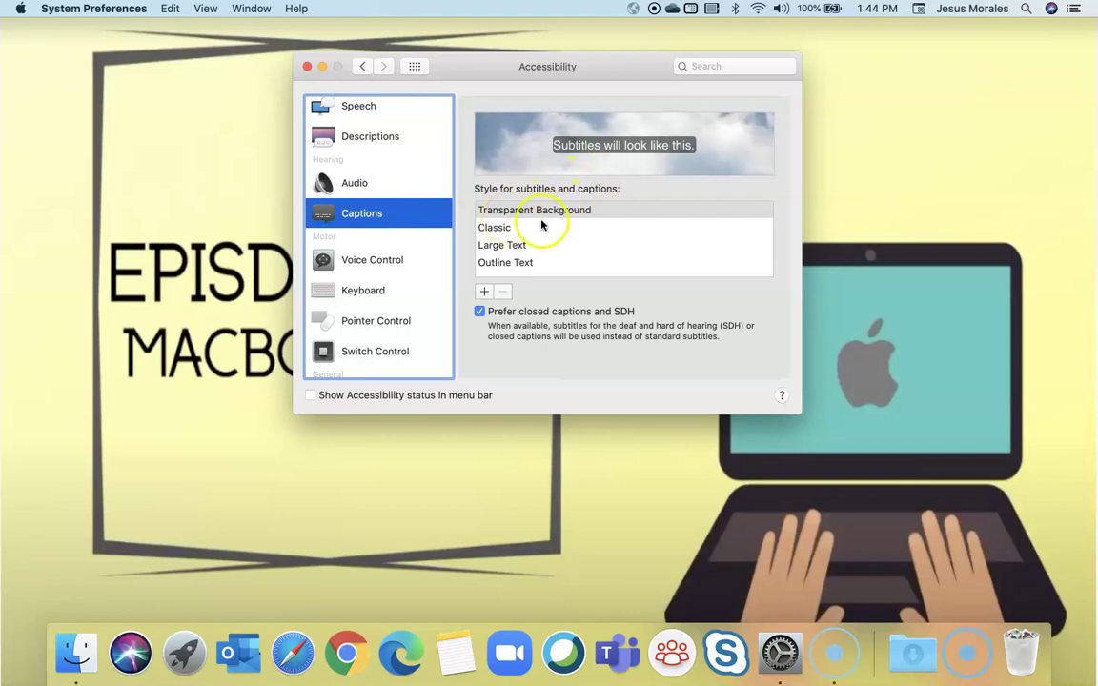
pyautogui.click(506, 228)
pyautogui.click(502, 245)
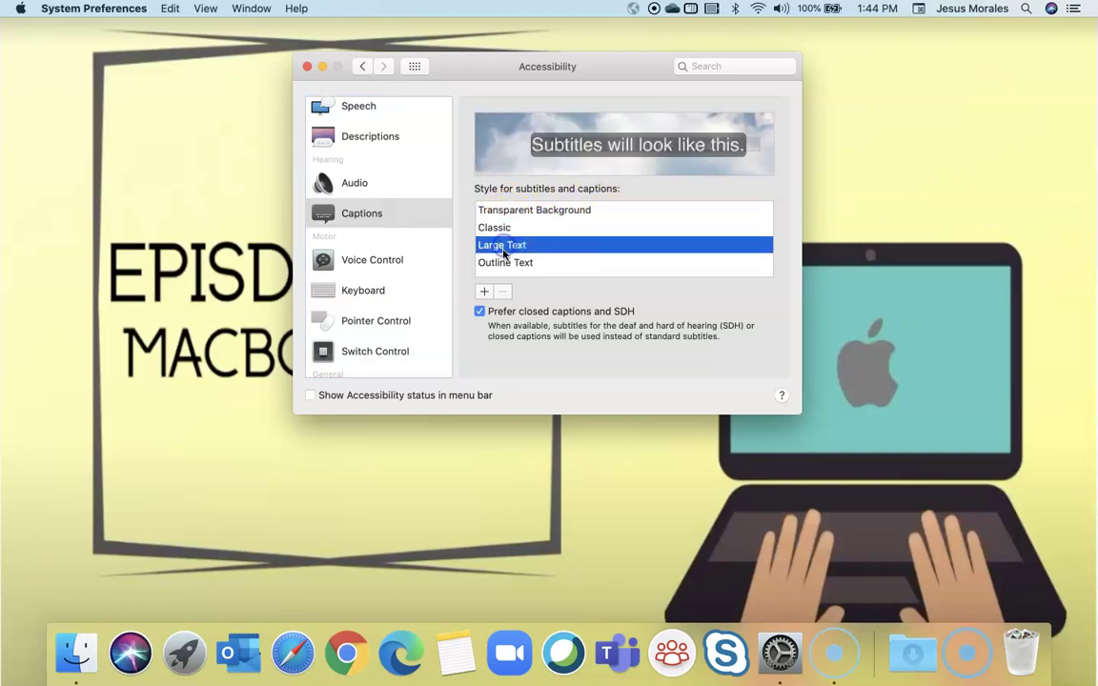
pyautogui.click(502, 263)
pyautogui.click(500, 211)
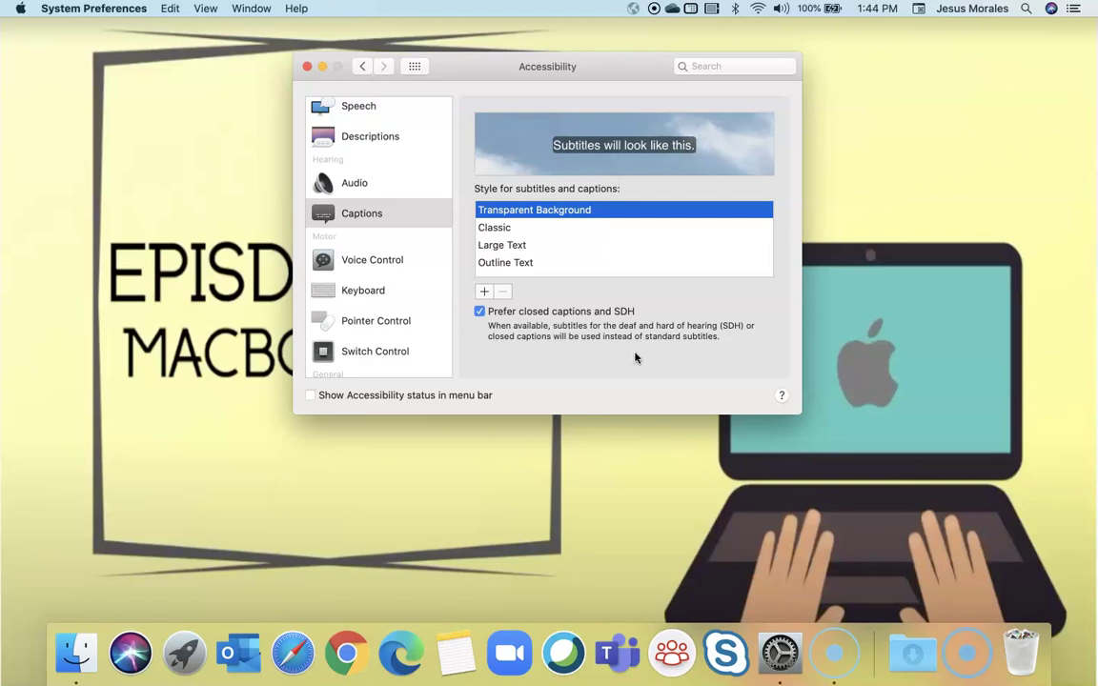
# In Voice Control settings, switch Enable Voice Control on and off, leaving it disabled.
pyautogui.click(386, 262)
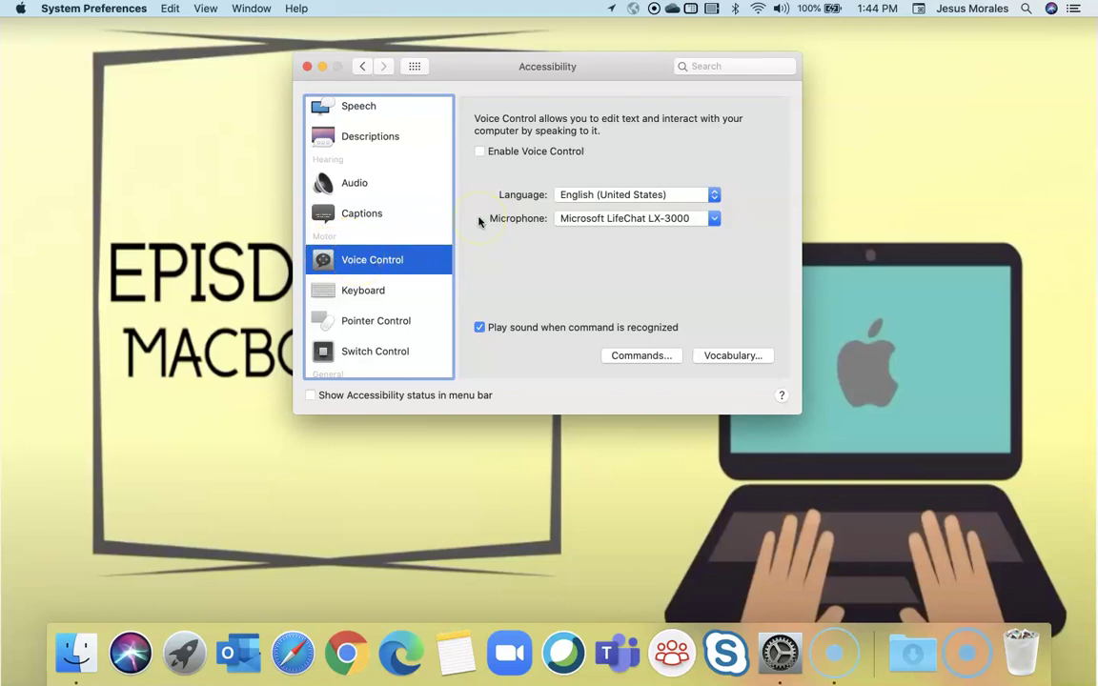
pyautogui.click(480, 153)
pyautogui.click(479, 152)
pyautogui.click(478, 151)
# Show the Keyboard Hardware settings with Sticky Keys, Slow Keys and Typing Feedback.
pyautogui.click(370, 290)
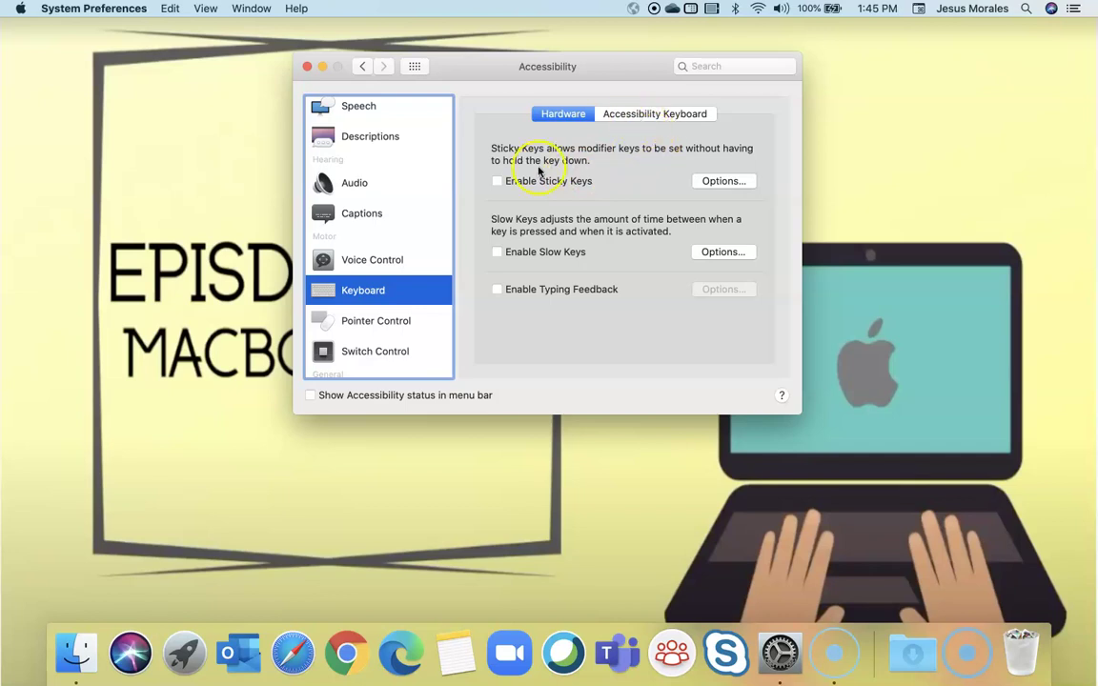
# Drag the Pointer Control double-click speed slider toward Slow.
pyautogui.click(372, 321)
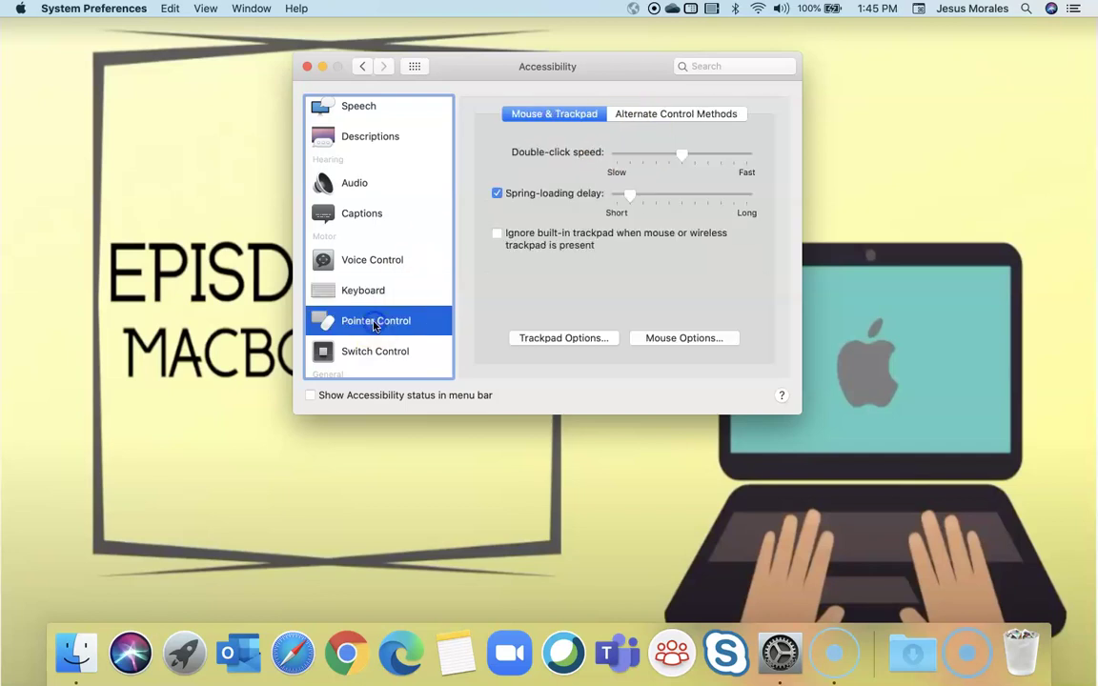
pyautogui.click(682, 157)
pyautogui.moveTo(682, 159); pyautogui.dragTo(643, 154)
pyautogui.click(631, 195)
pyautogui.click(626, 272)
# Turn on Ignore built-in trackpad when a mouse or wireless trackpad is present.
pyautogui.click(496, 233)
pyautogui.click(496, 235)
pyautogui.click(496, 236)
# Untick Ignore built-in trackpad, then enable Type to Siri in the Siri settings.
pyautogui.click(497, 234)
pyautogui.scroll(-3, 386, 276)
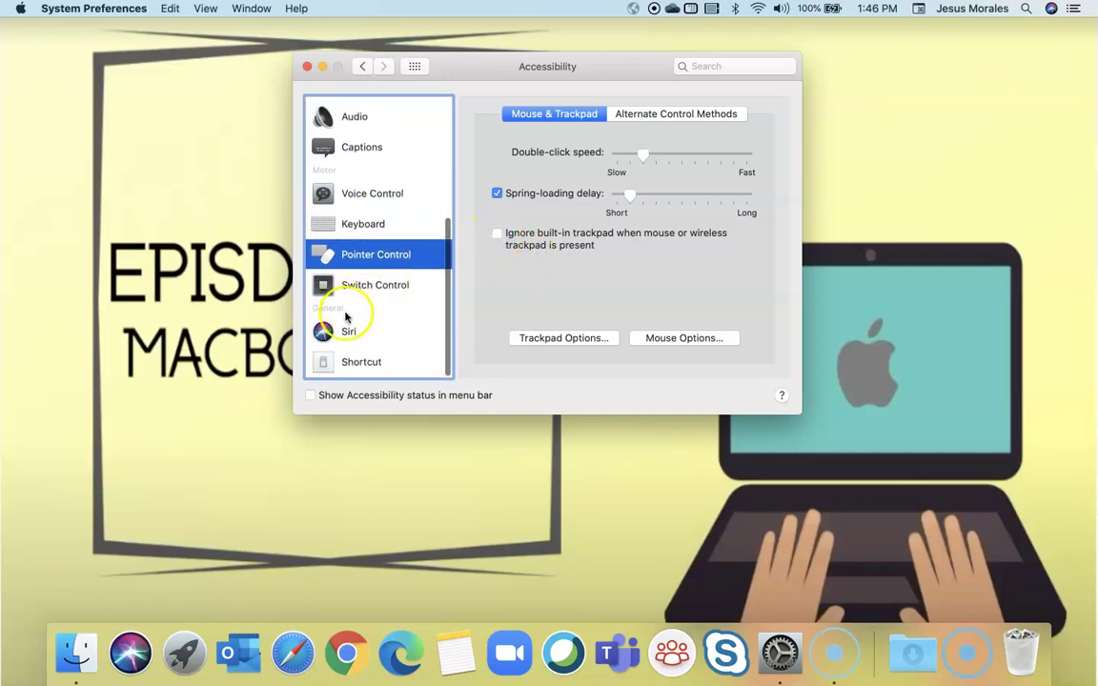
pyautogui.click(320, 327)
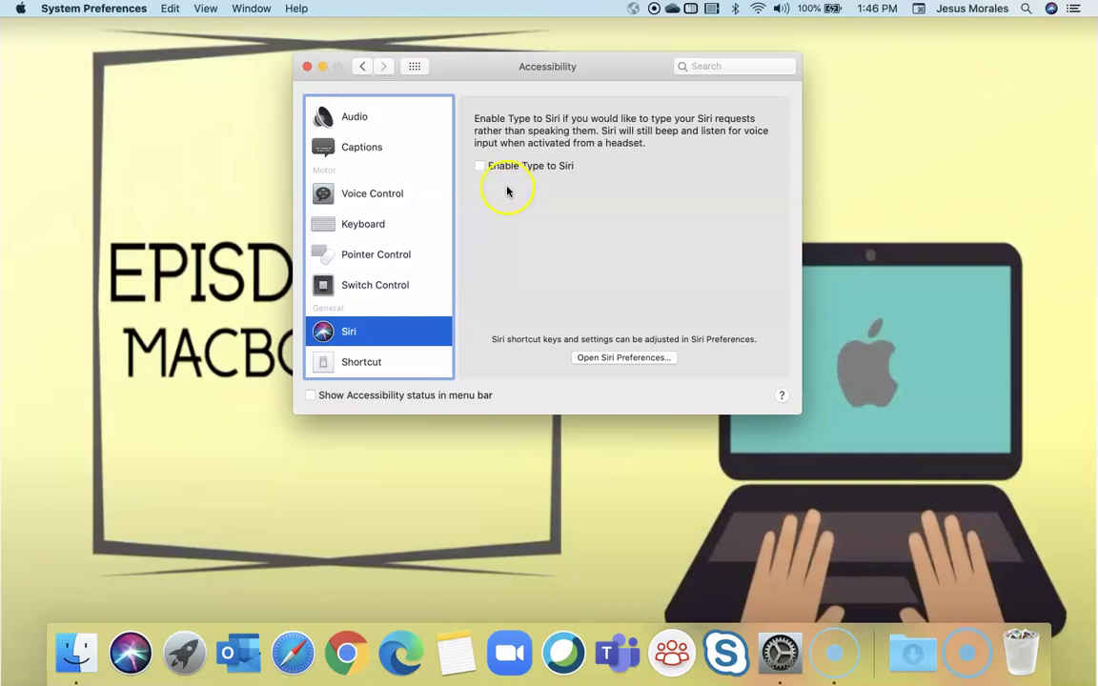
pyautogui.click(479, 165)
# Ask Siri 'Define open' by typing, then close the results panel.
pyautogui.click(1051, 8)
pyautogui.write('Define op')
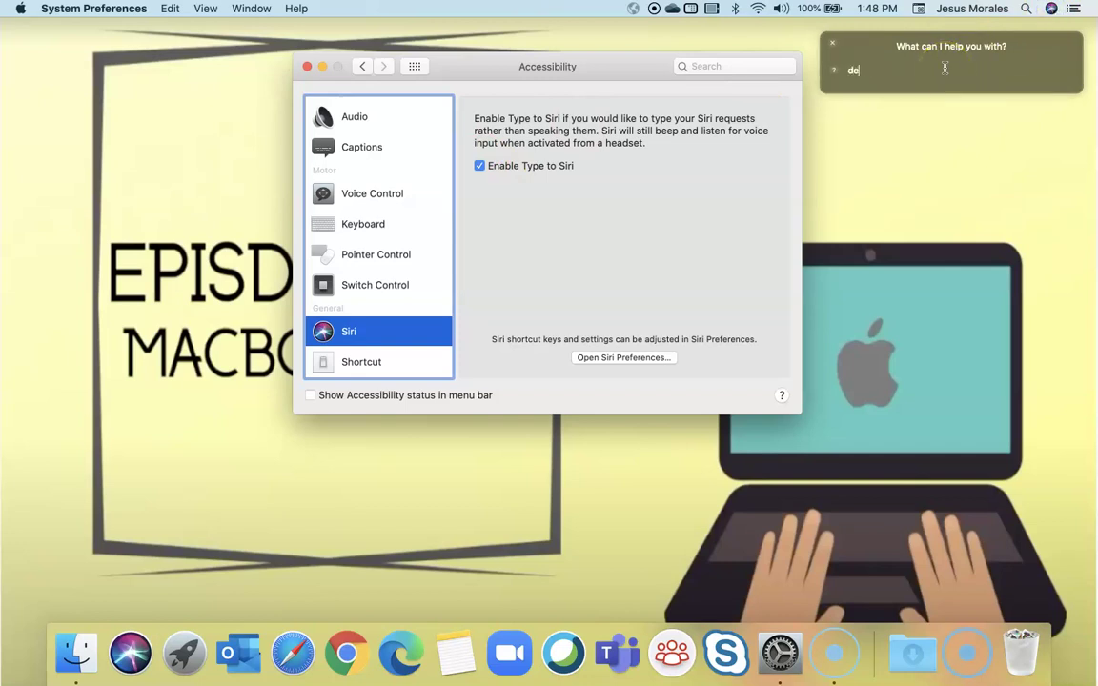
pyautogui.write('en')
pyautogui.press('Return')
pyautogui.click(940, 136)
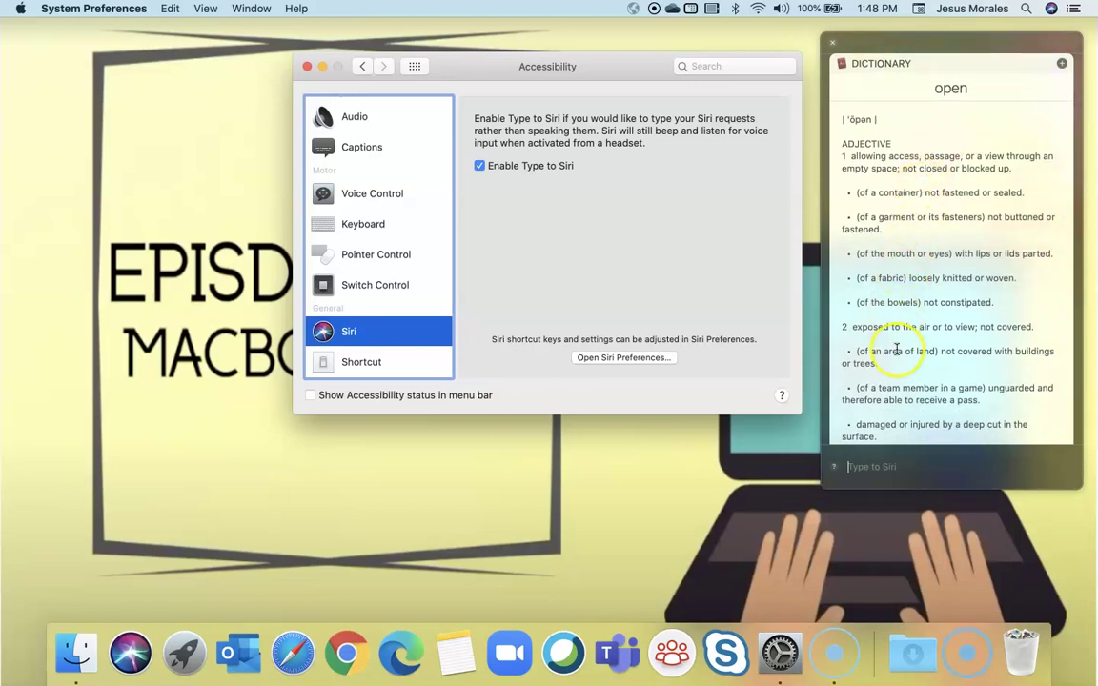
pyautogui.click(997, 153)
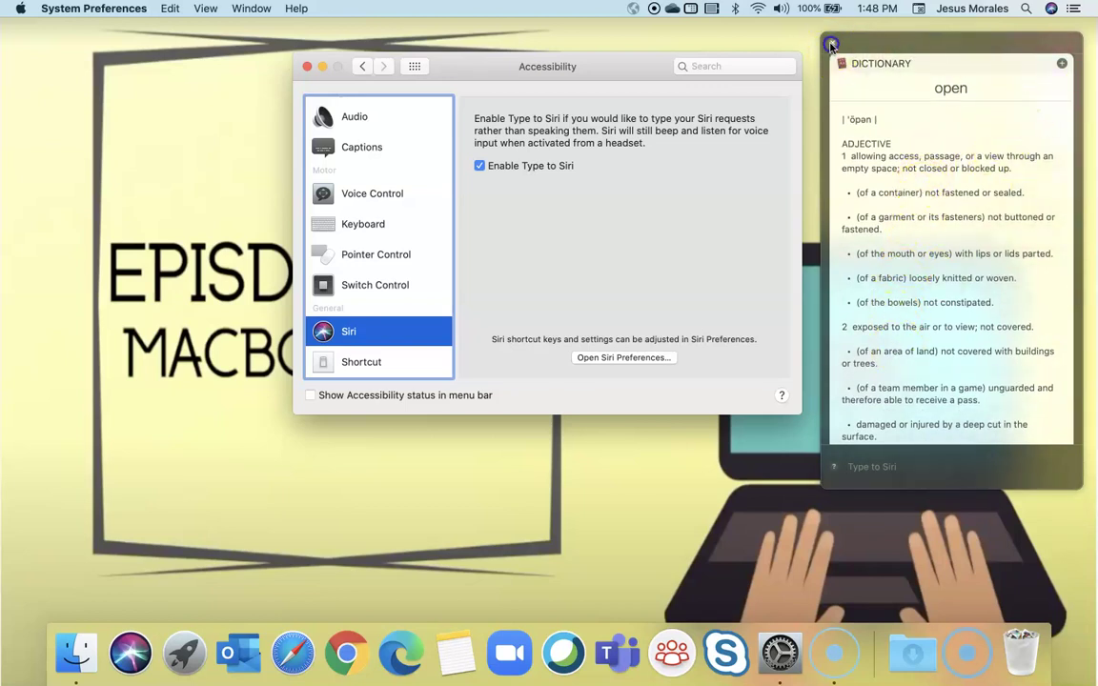
pyautogui.click(831, 44)
pyautogui.click(622, 230)
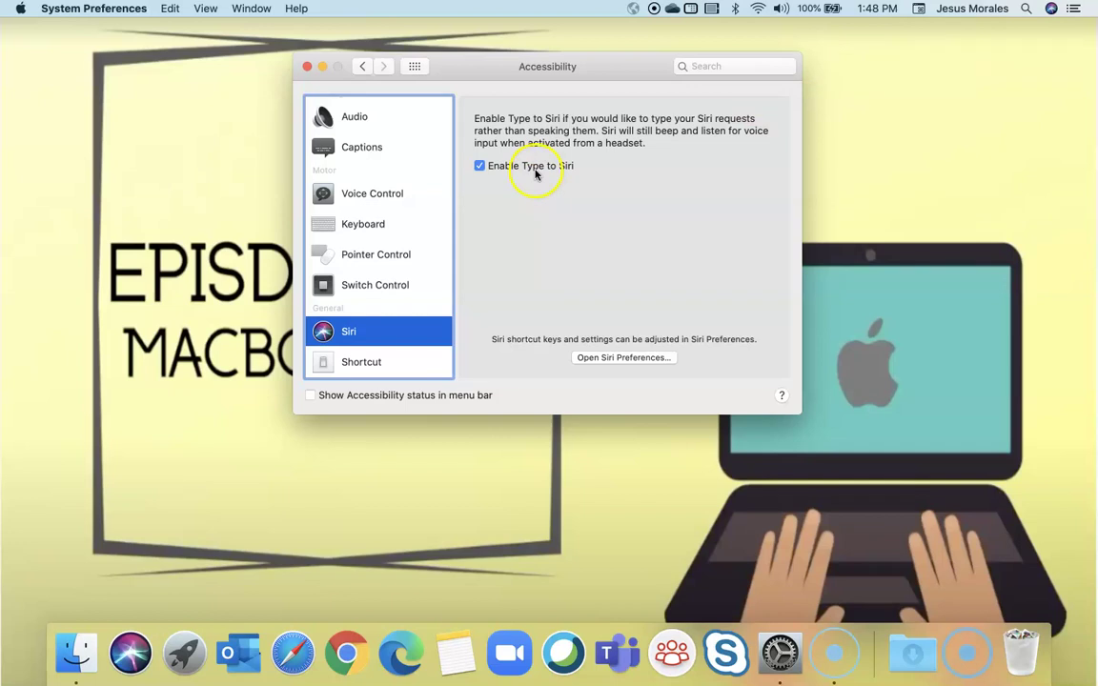
# Disable Type to Siri and enable Show Accessibility status in menu bar.
pyautogui.click(478, 167)
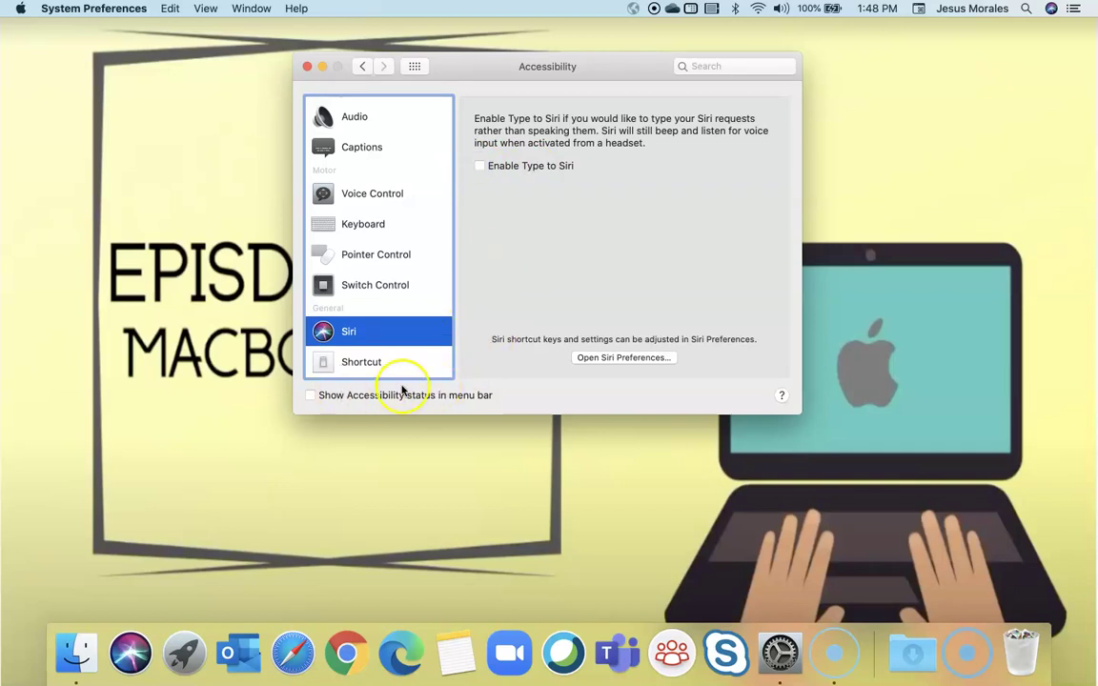
pyautogui.scroll(3, 389, 143)
pyautogui.scroll(3, 389, 144)
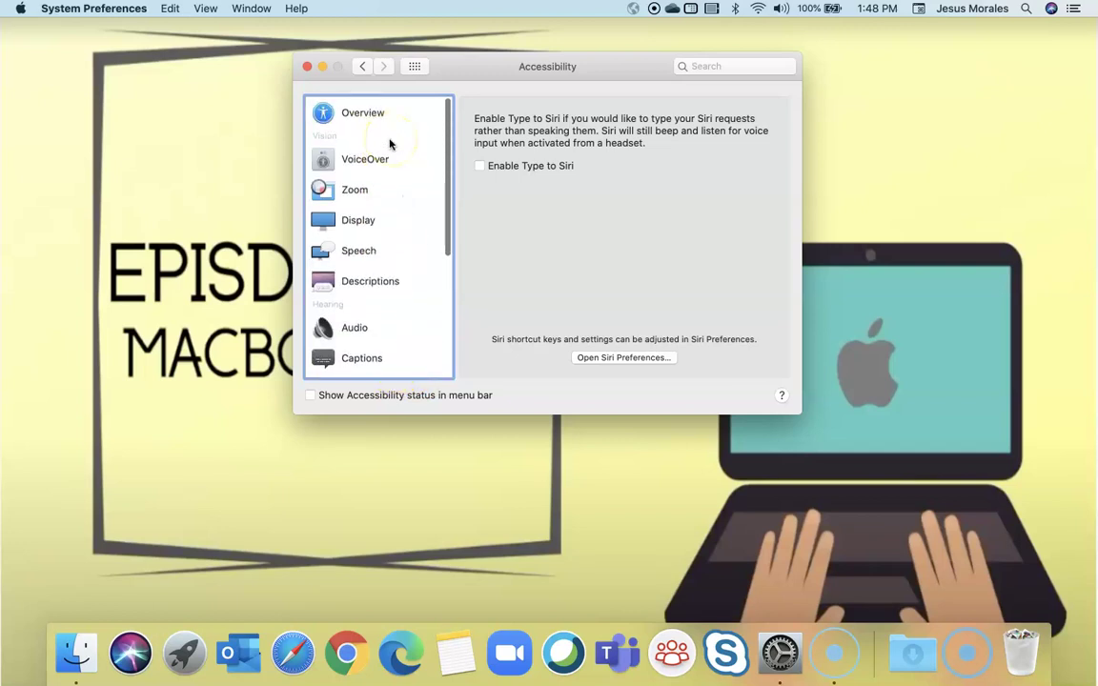
pyautogui.click(310, 395)
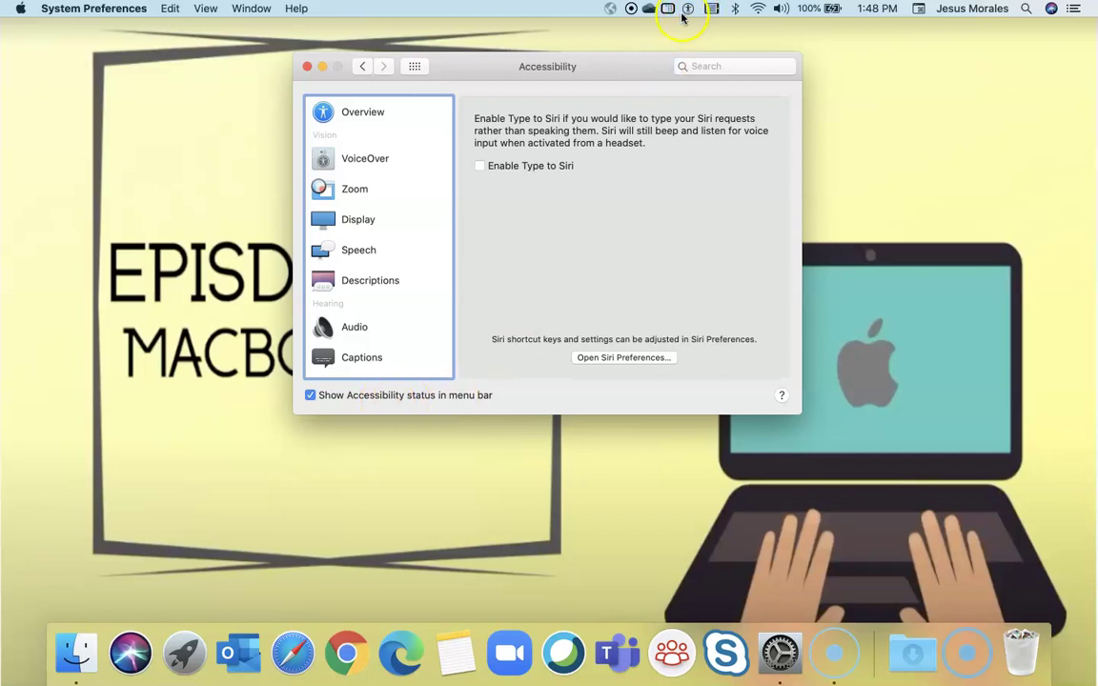
pyautogui.scroll(-5, 324, 351)
# Show the Shortcut checklist, then open and dismiss Accessibility Options with Option-Command-F5.
pyautogui.click(360, 362)
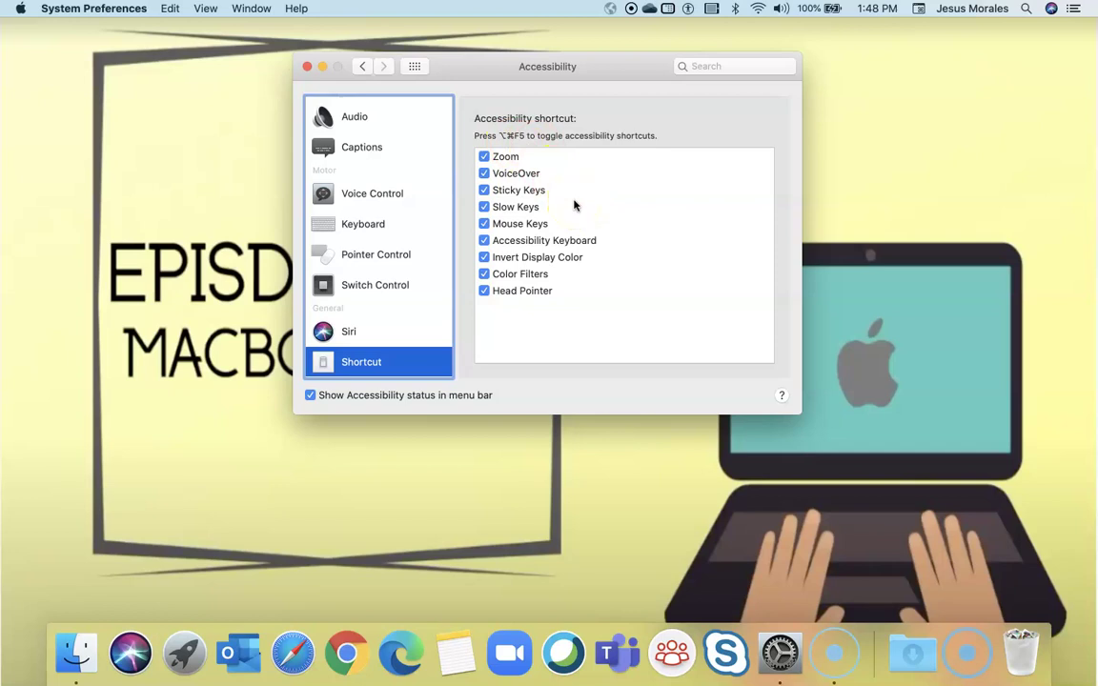
pyautogui.press('alt+super+F5')
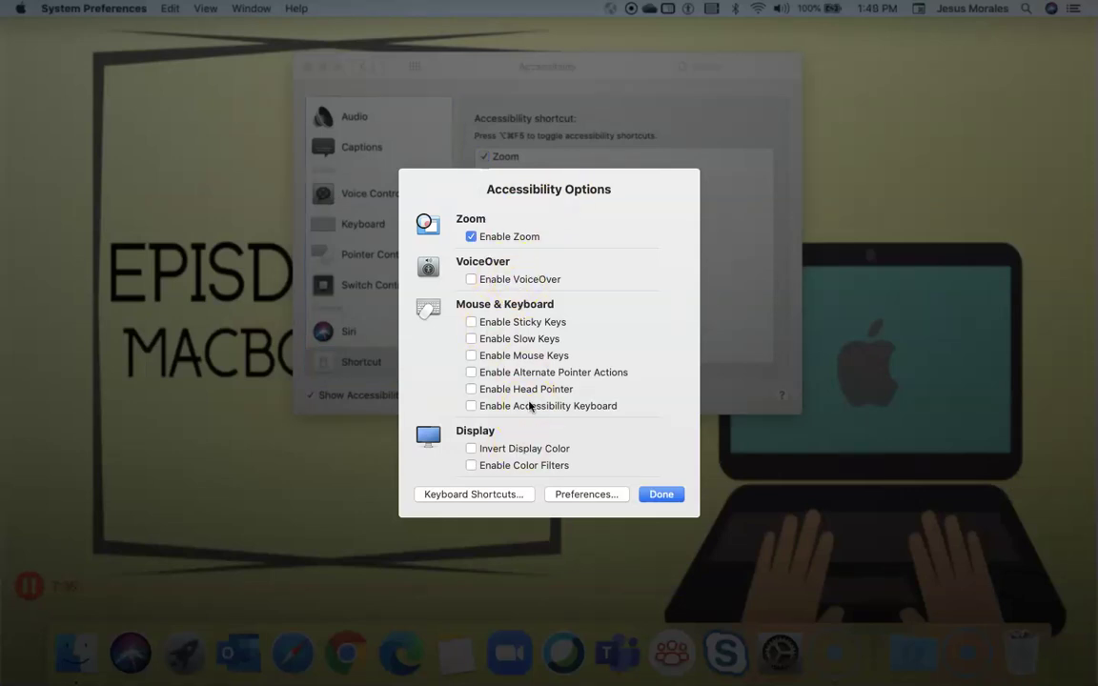
pyautogui.click(657, 494)
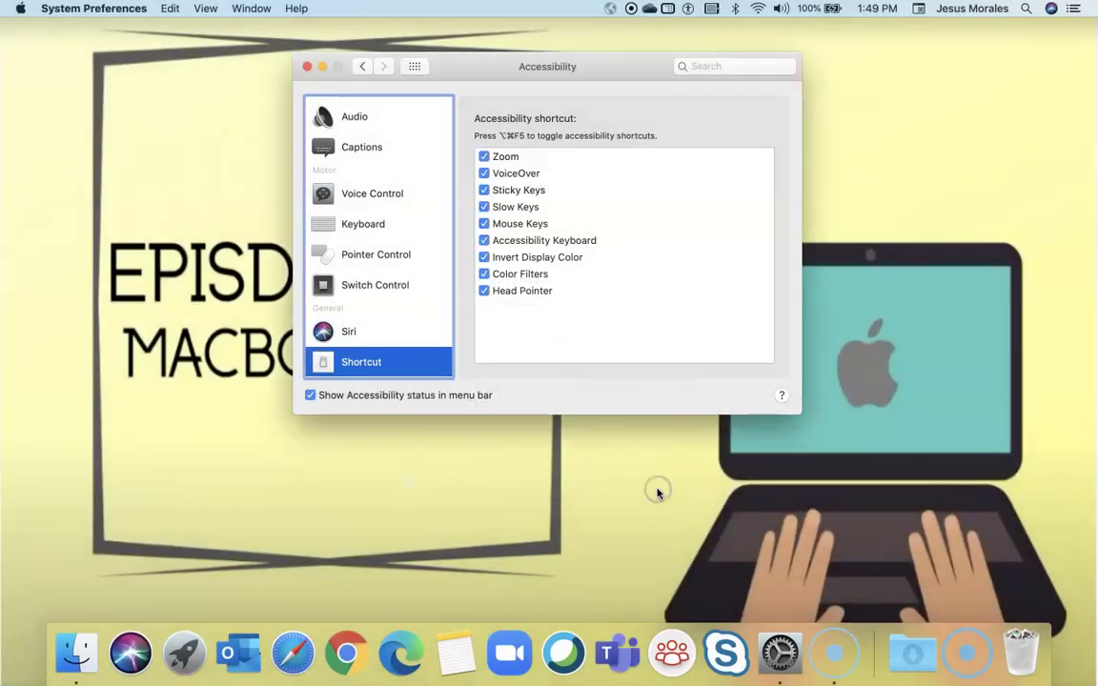
# Close System Preferences and scroll through apple.com/accessibility/mac in Chrome.
pyautogui.click(306, 65)
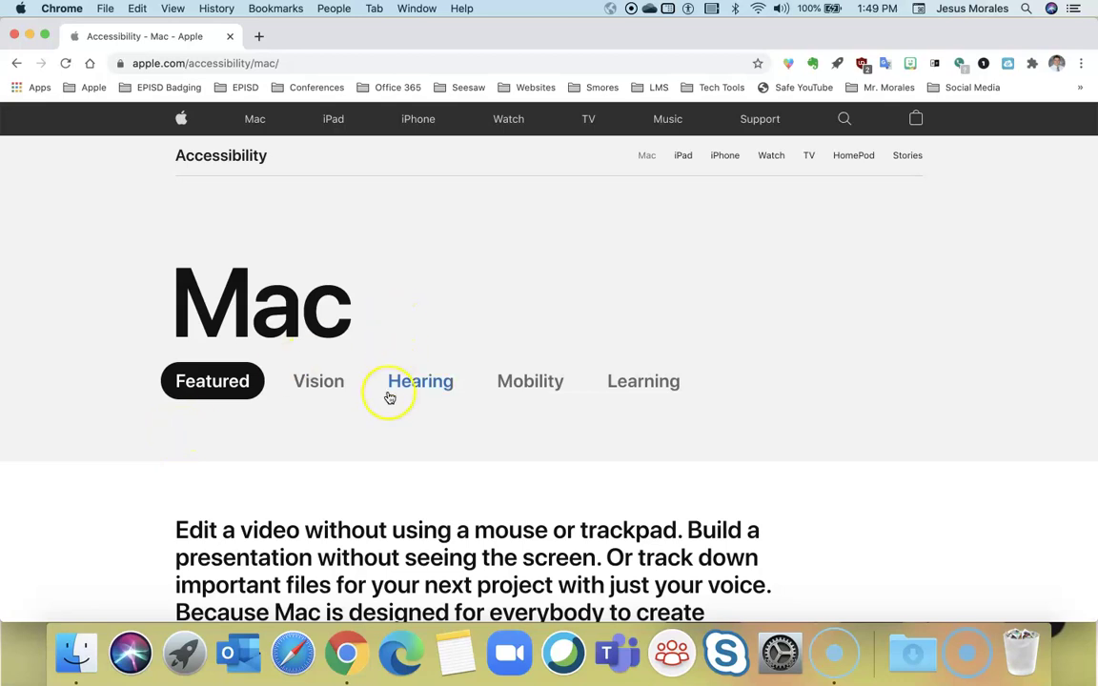
pyautogui.scroll(-2, 386, 397)
pyautogui.scroll(-5, 390, 397)
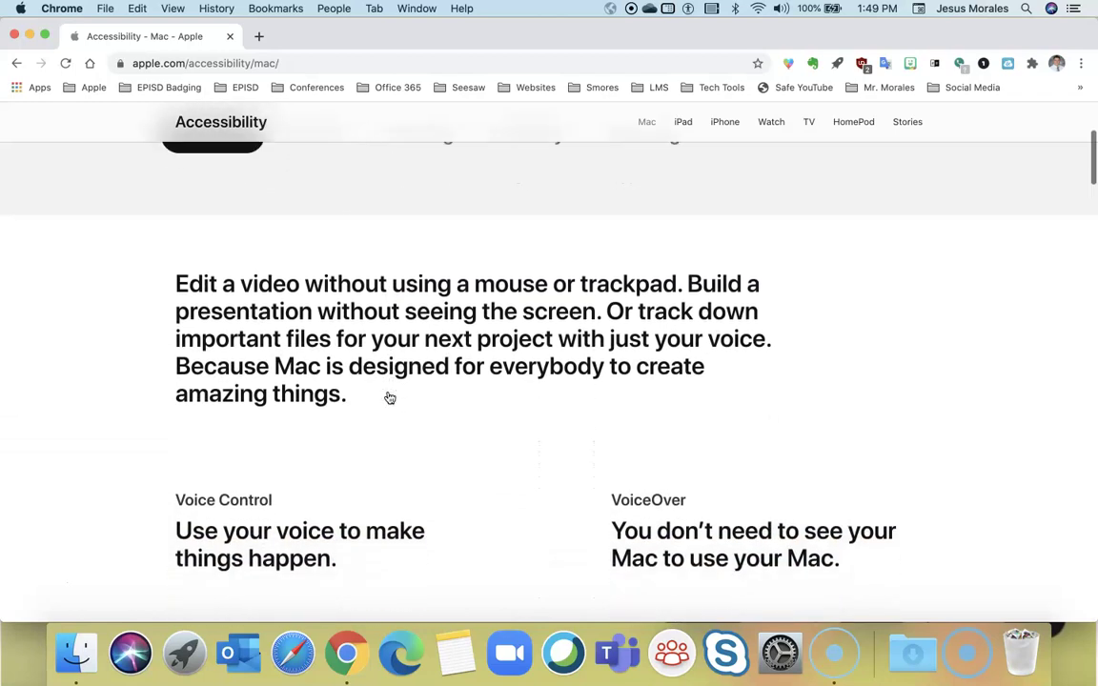
pyautogui.scroll(-4, 389, 397)
pyautogui.scroll(9, 389, 395)
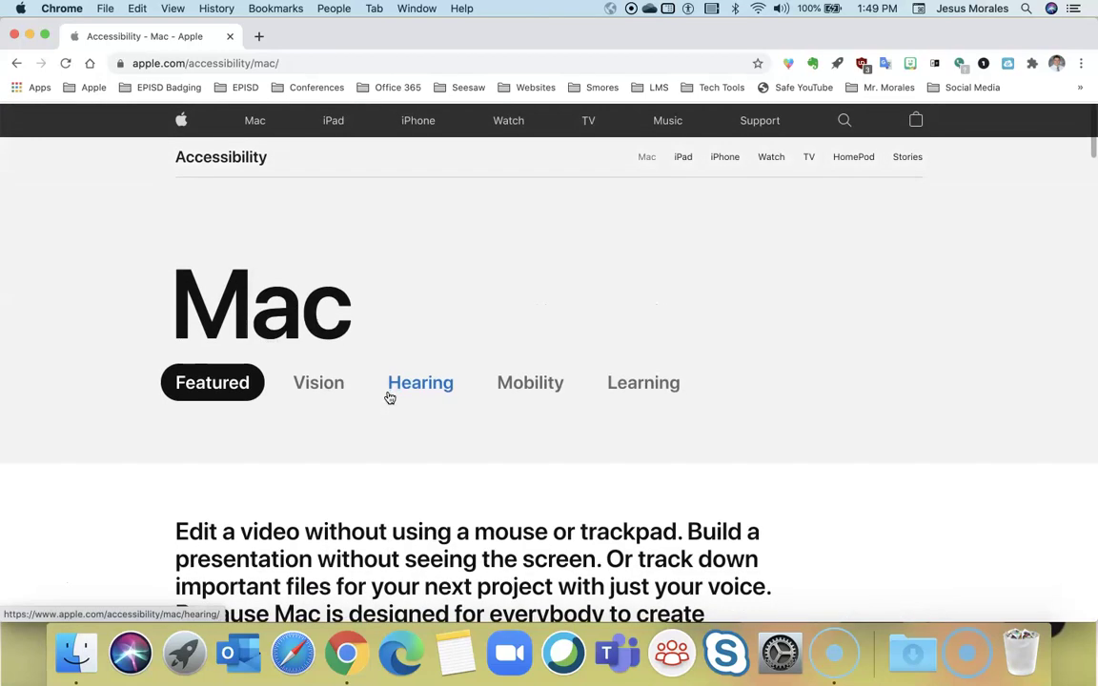
pyautogui.click(424, 247)
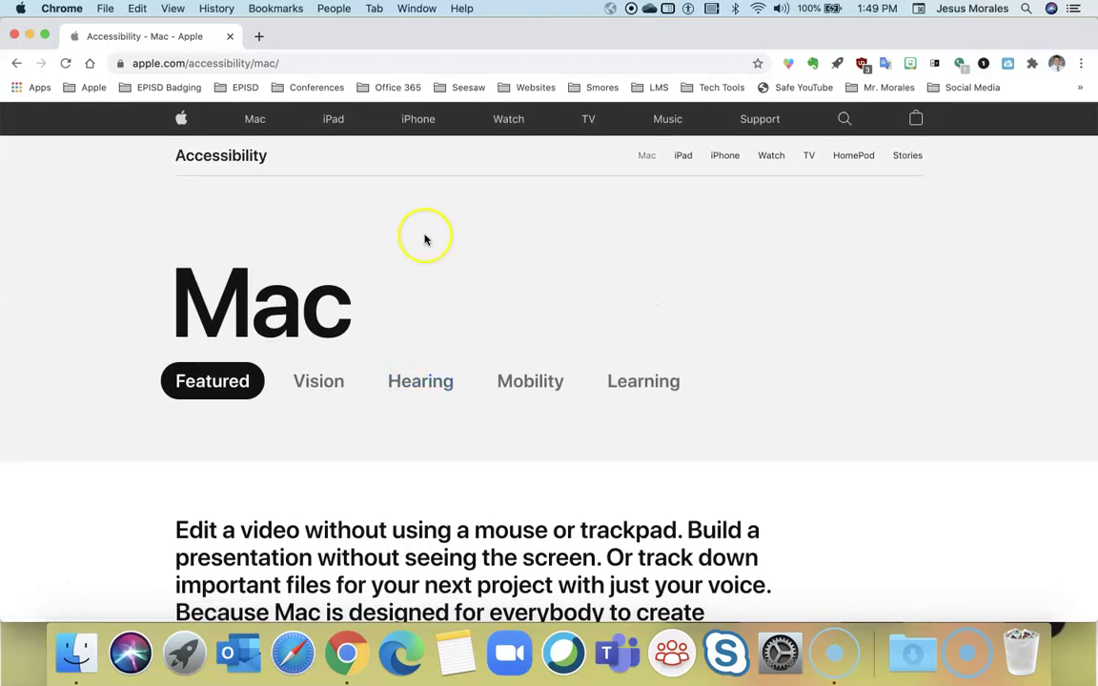